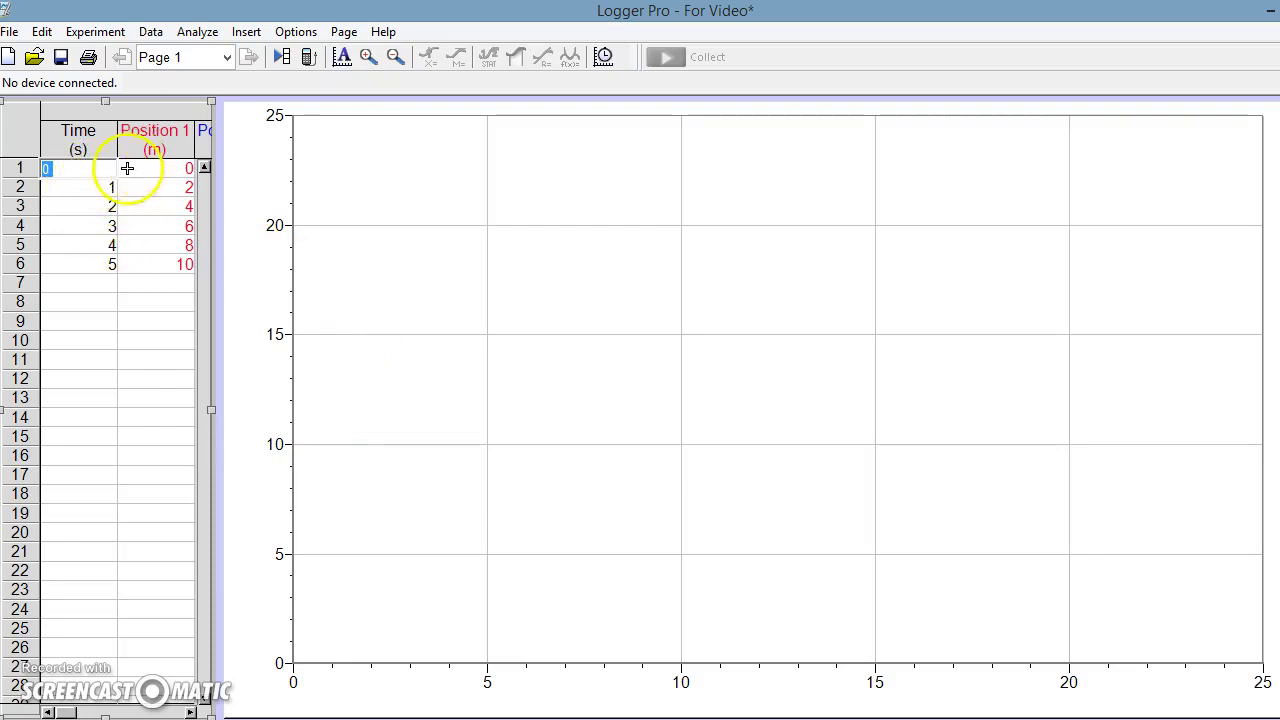
Step: Step through the Time and Position cells in the table, then open the vertical-axis column options
click(88, 183)
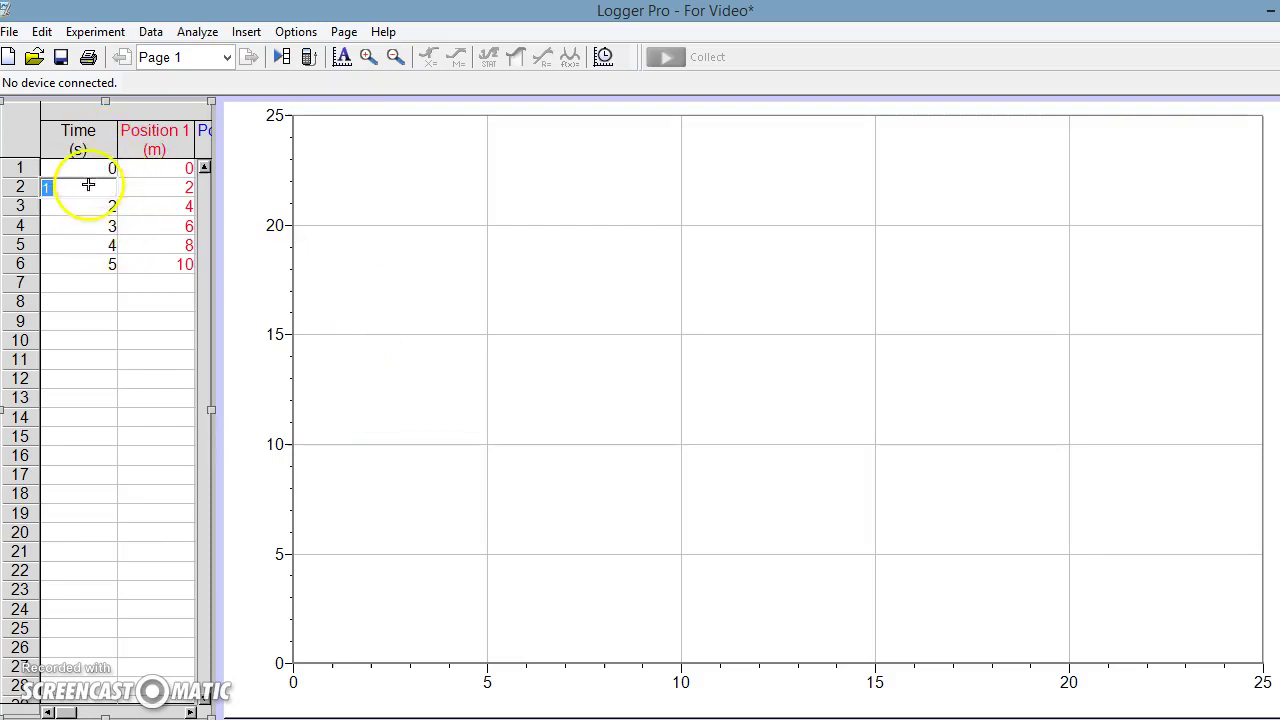
click(90, 173)
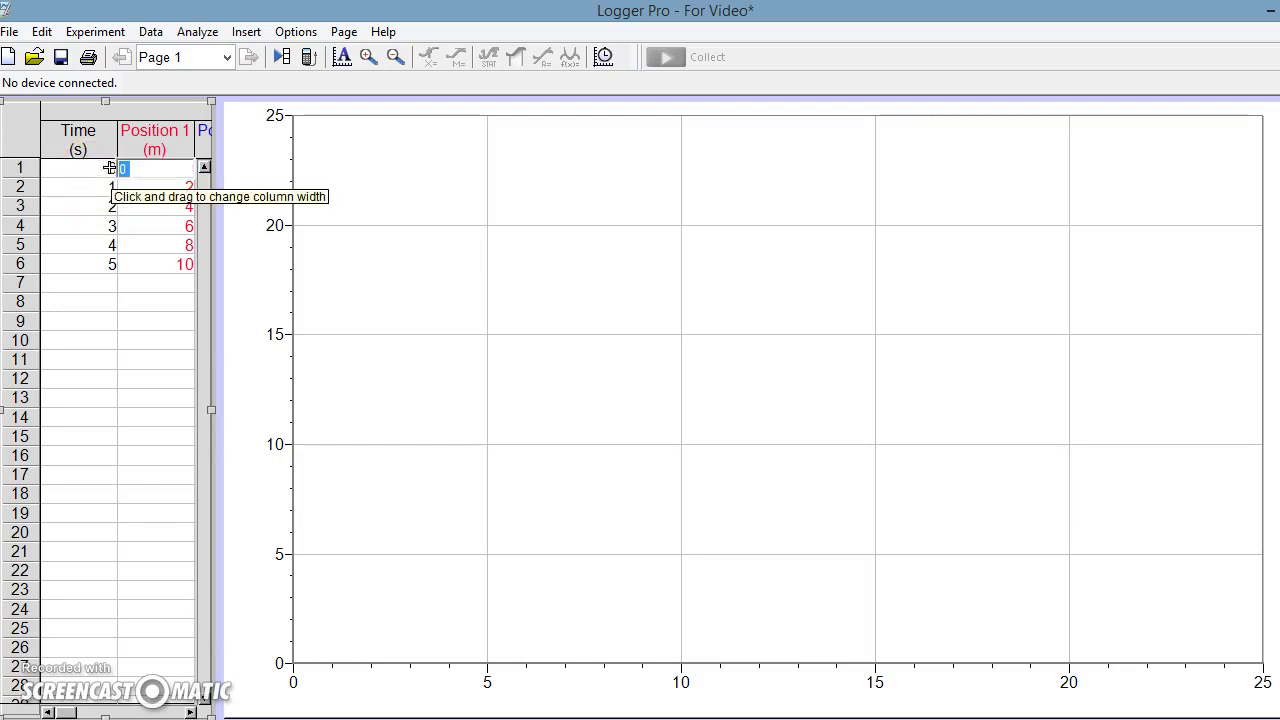
key(Tab)
key(Tab)
key(Tab)
key(Tab)
key(Tab)
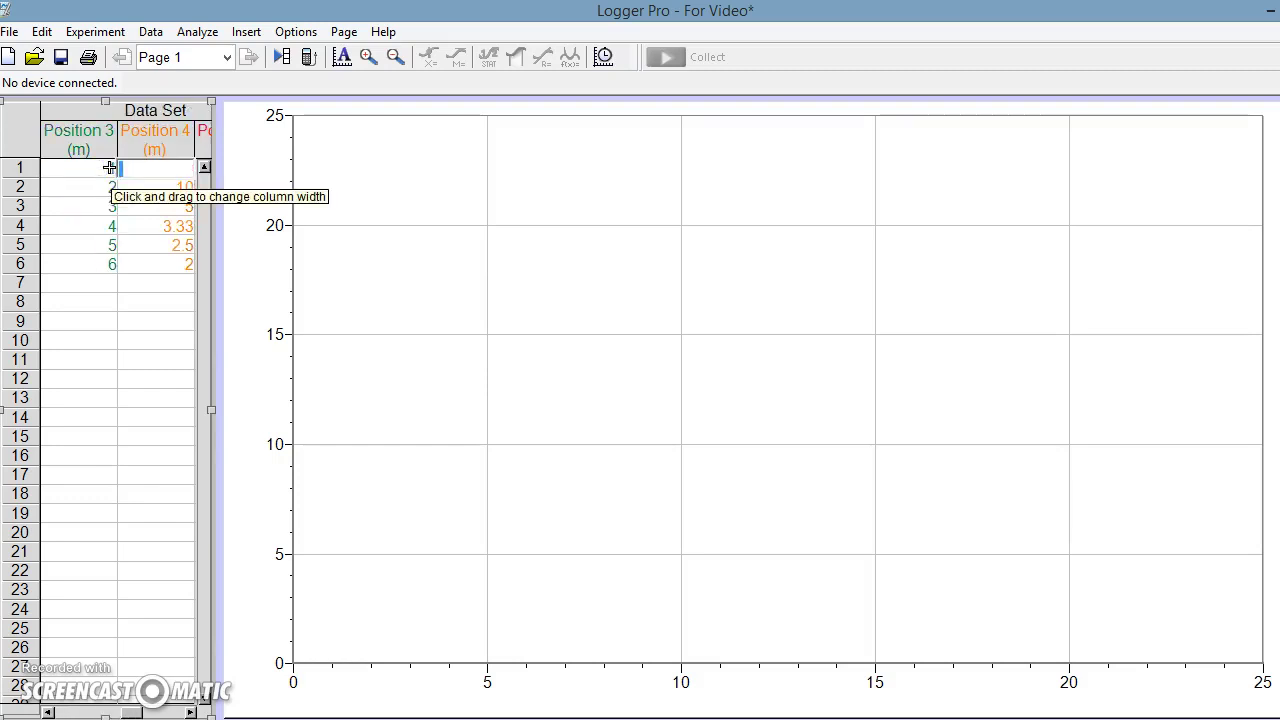
key(Tab)
key(Tab)
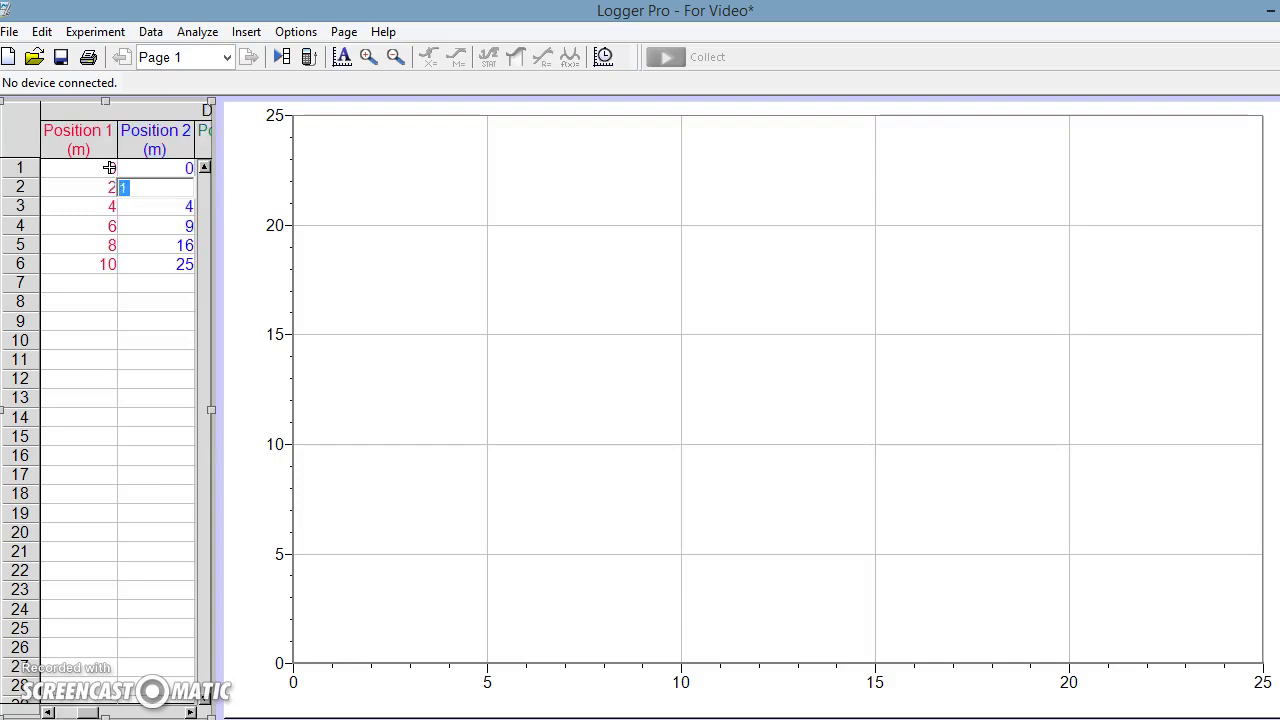
key(Tab)
key(Tab)
key(Tab)
key(Tab)
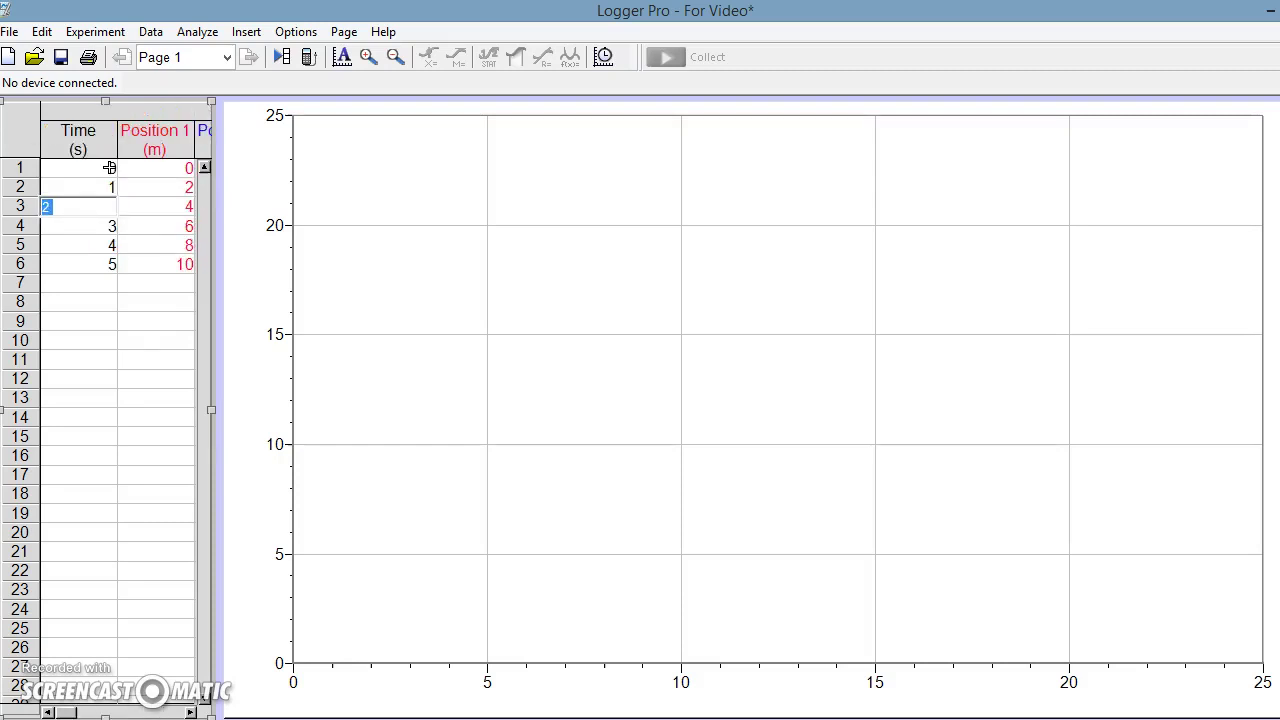
key(Tab)
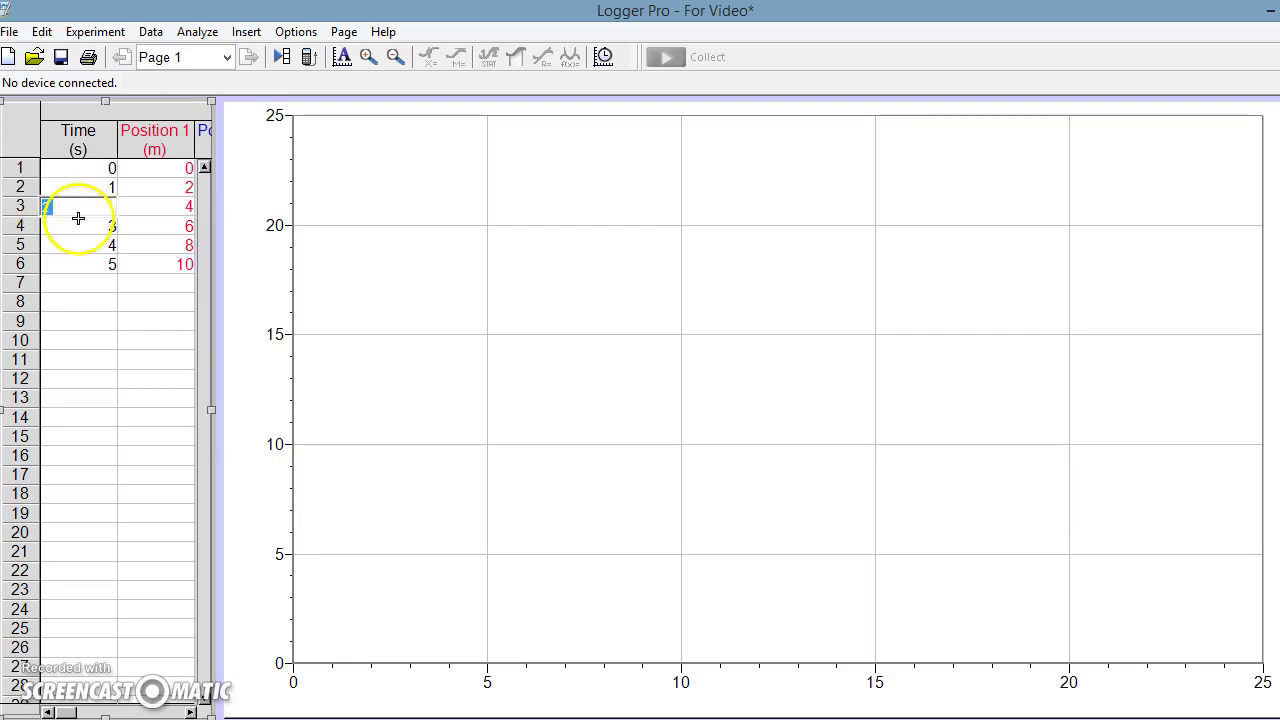
click(246, 410)
Step: Plot all five Position columns (1–5) on the vertical axis via Y-Axis Options
click(283, 430)
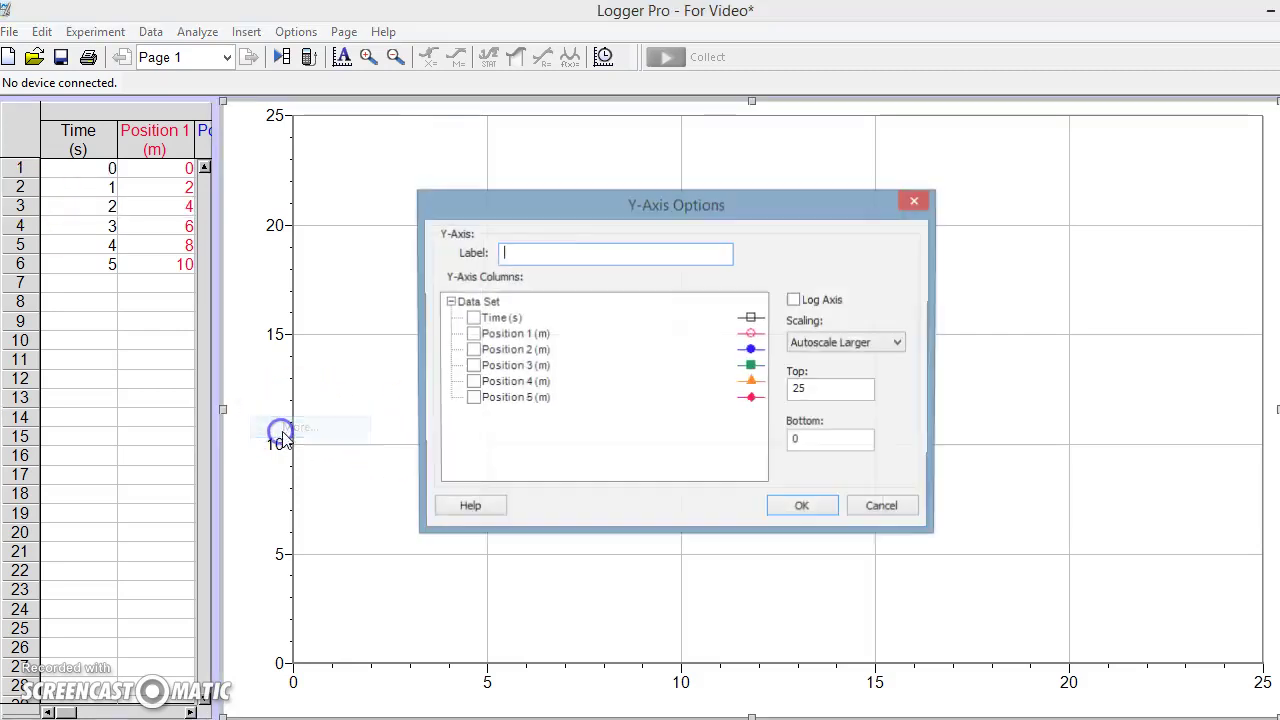
click(472, 334)
click(472, 350)
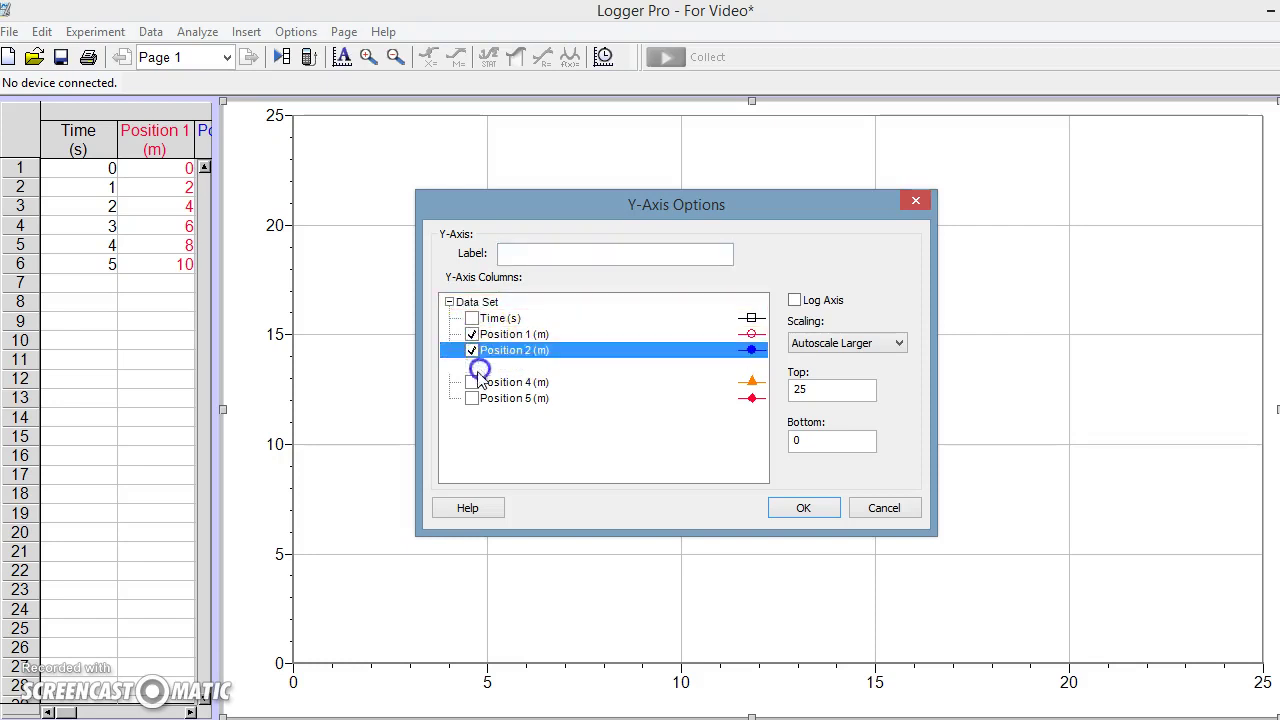
click(479, 369)
click(472, 382)
click(472, 398)
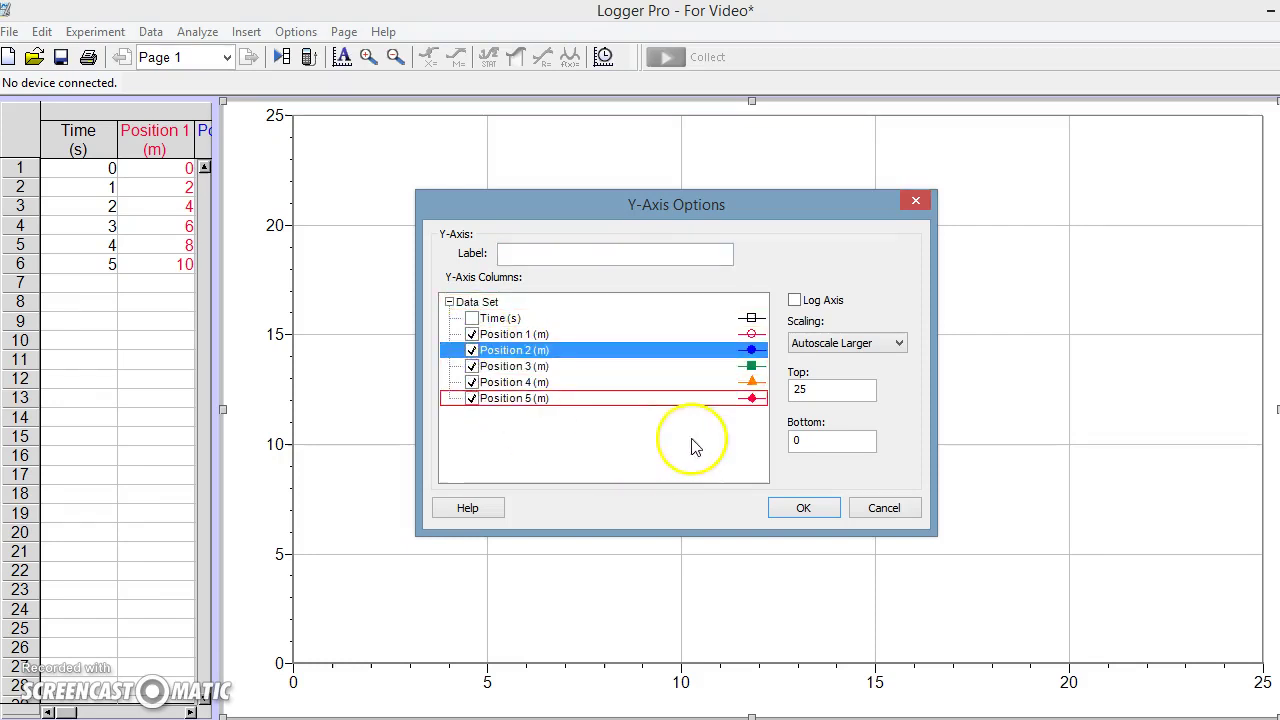
click(792, 510)
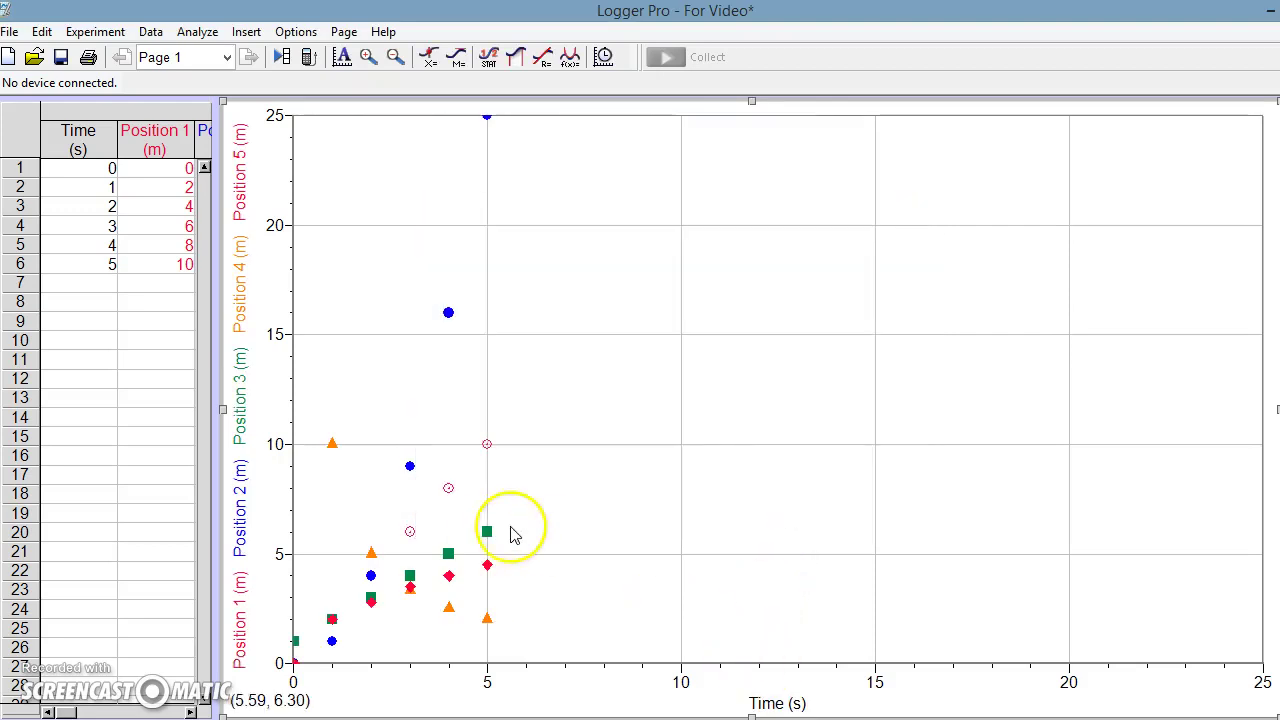
Step: Autoscale the graph and switch the vertical axis to Position 1 only
click(340, 60)
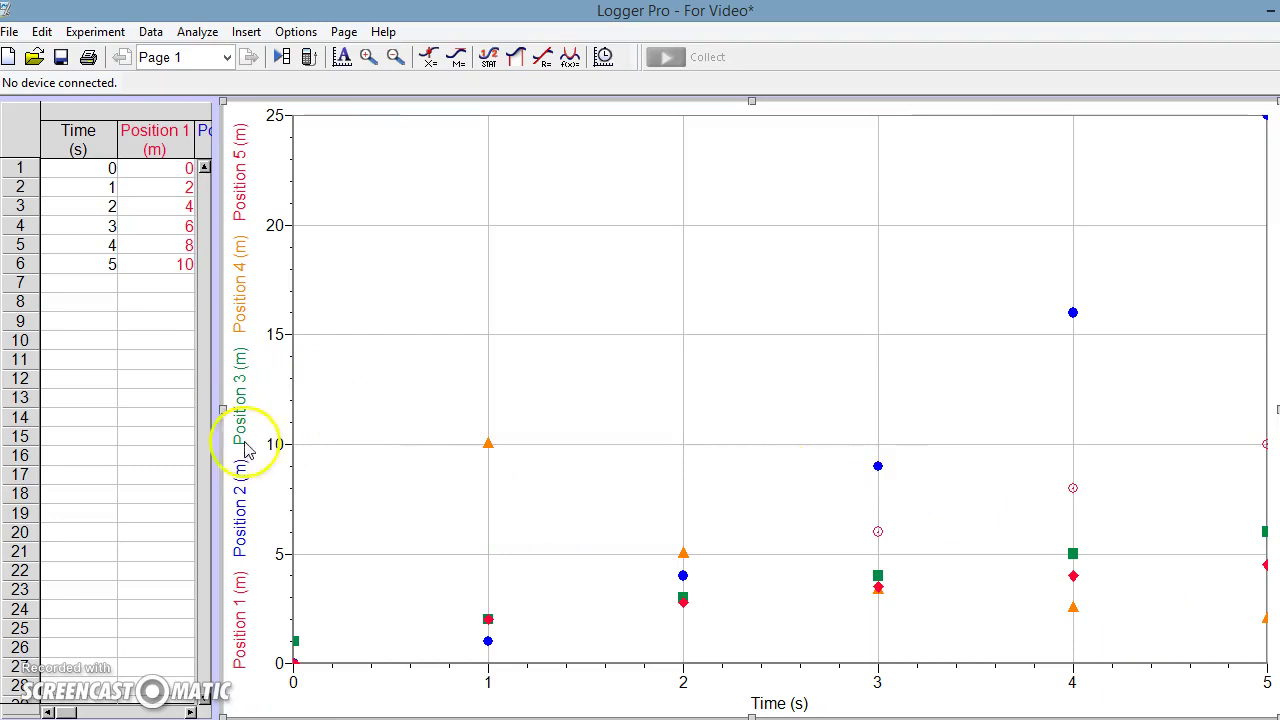
click(250, 518)
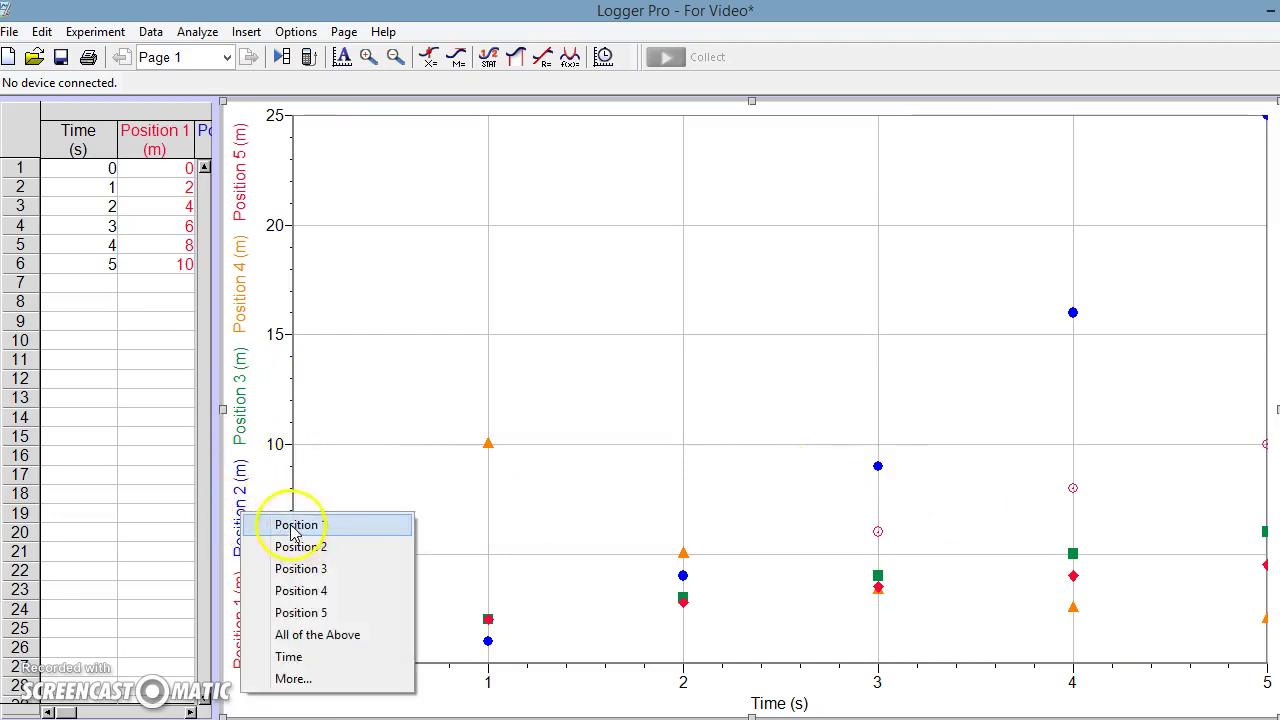
click(295, 526)
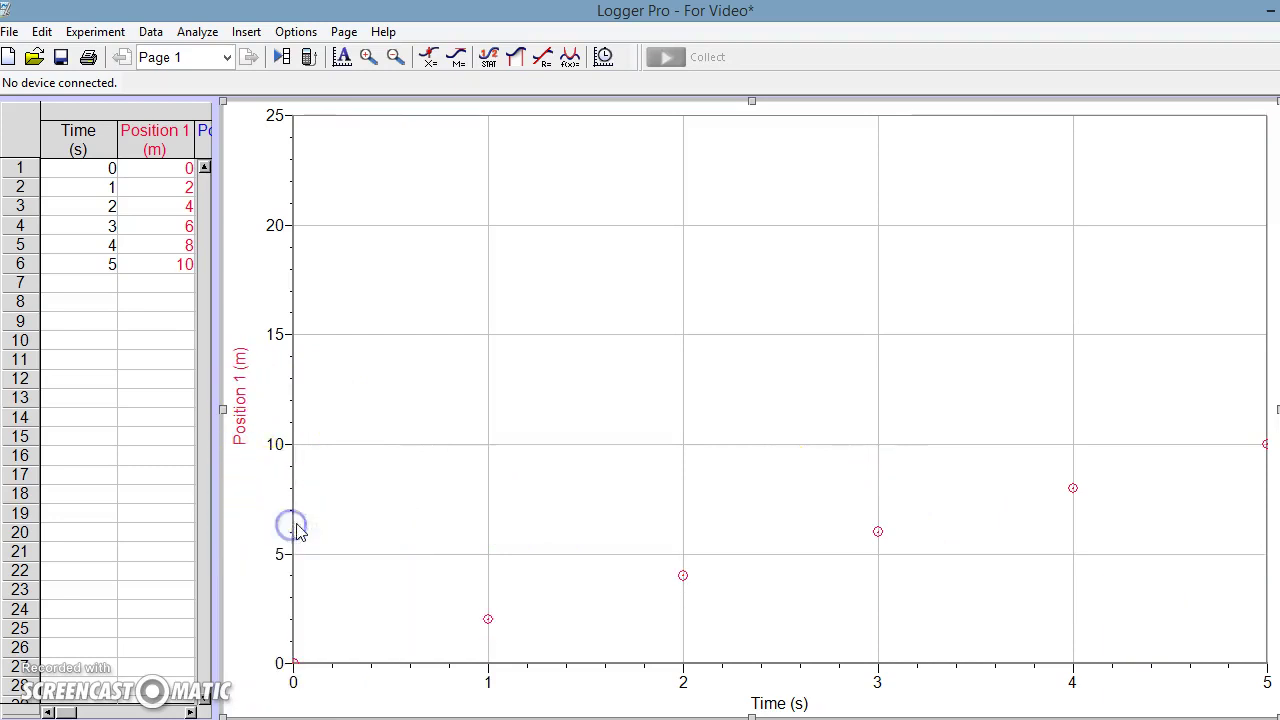
Step: Autoscale, then replace Position 1 with Position 2 on the vertical axis against Time
click(341, 57)
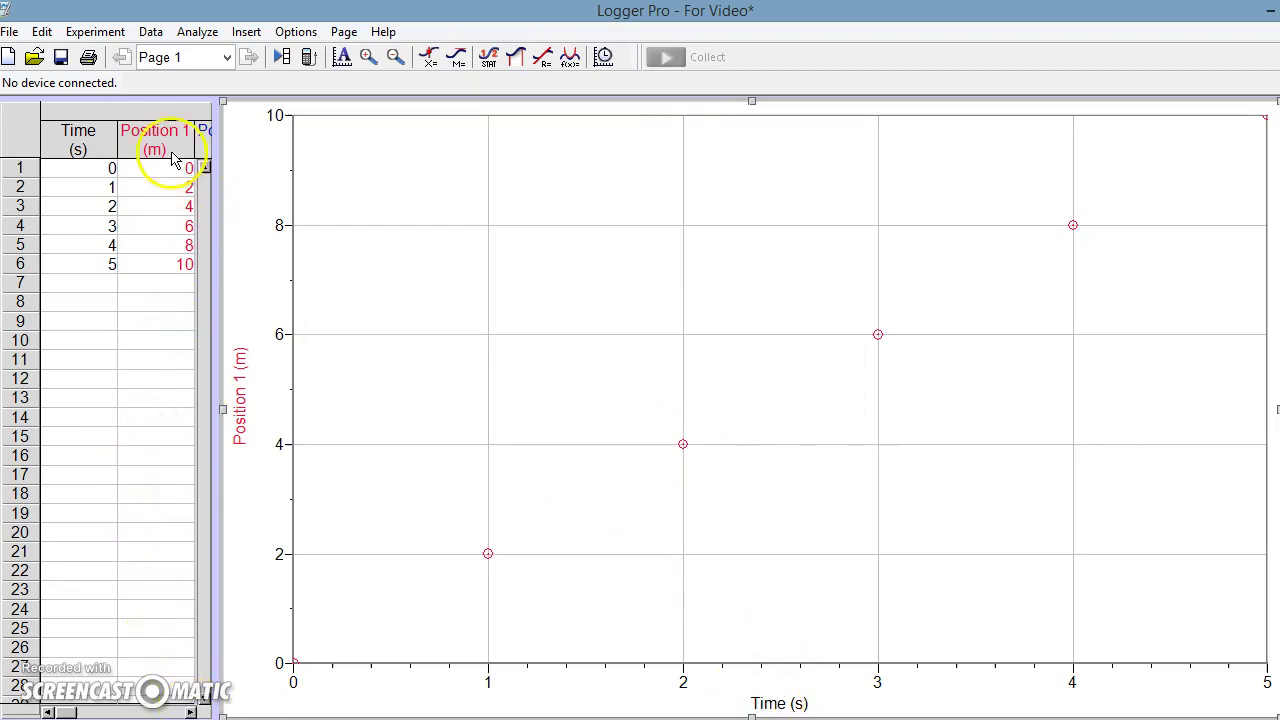
click(190, 711)
drag(97, 149, 246, 394)
click(246, 394)
click(296, 423)
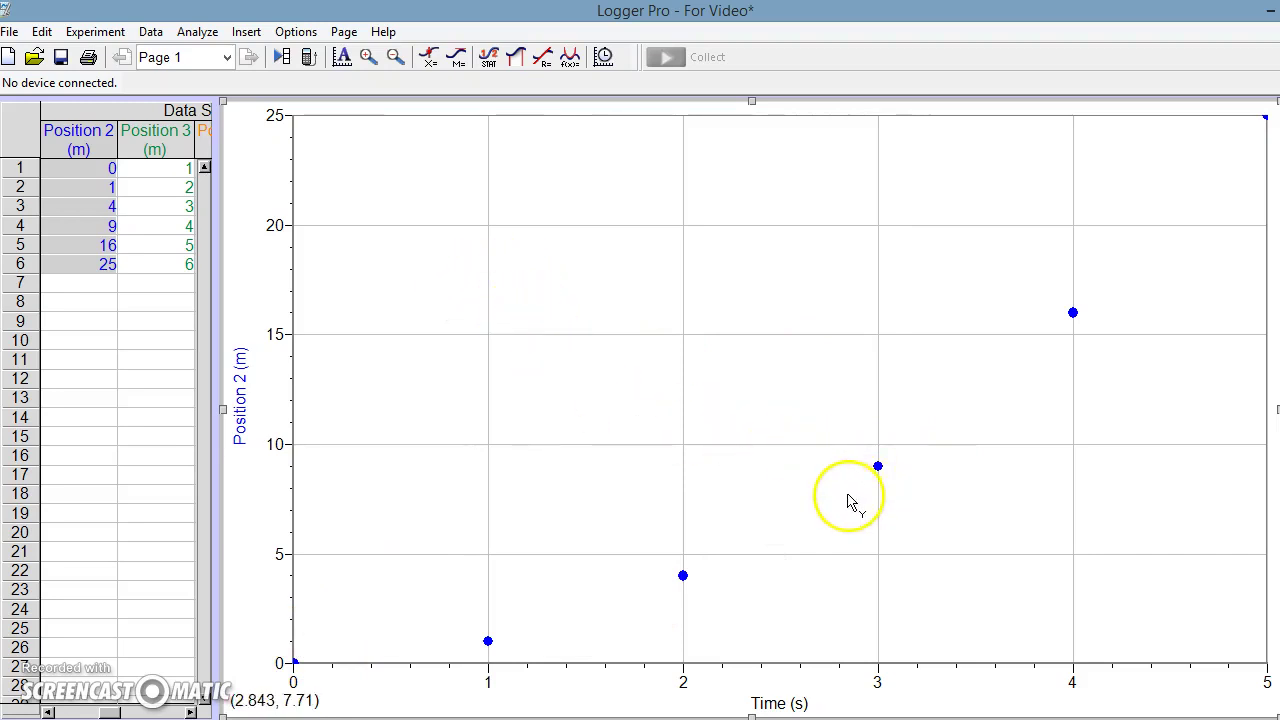
Step: Start a Curve Fit on Position 2 and try the At^n variable-power fit with power 0.5
click(197, 31)
click(235, 266)
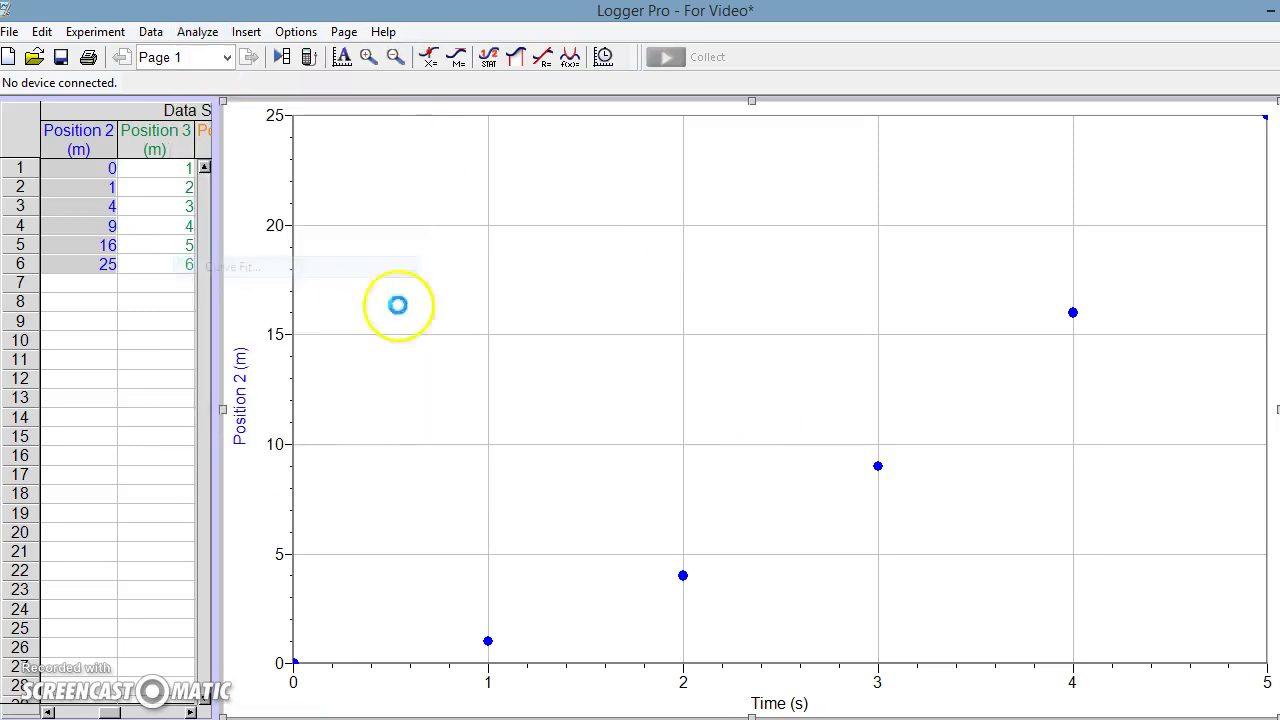
click(744, 481)
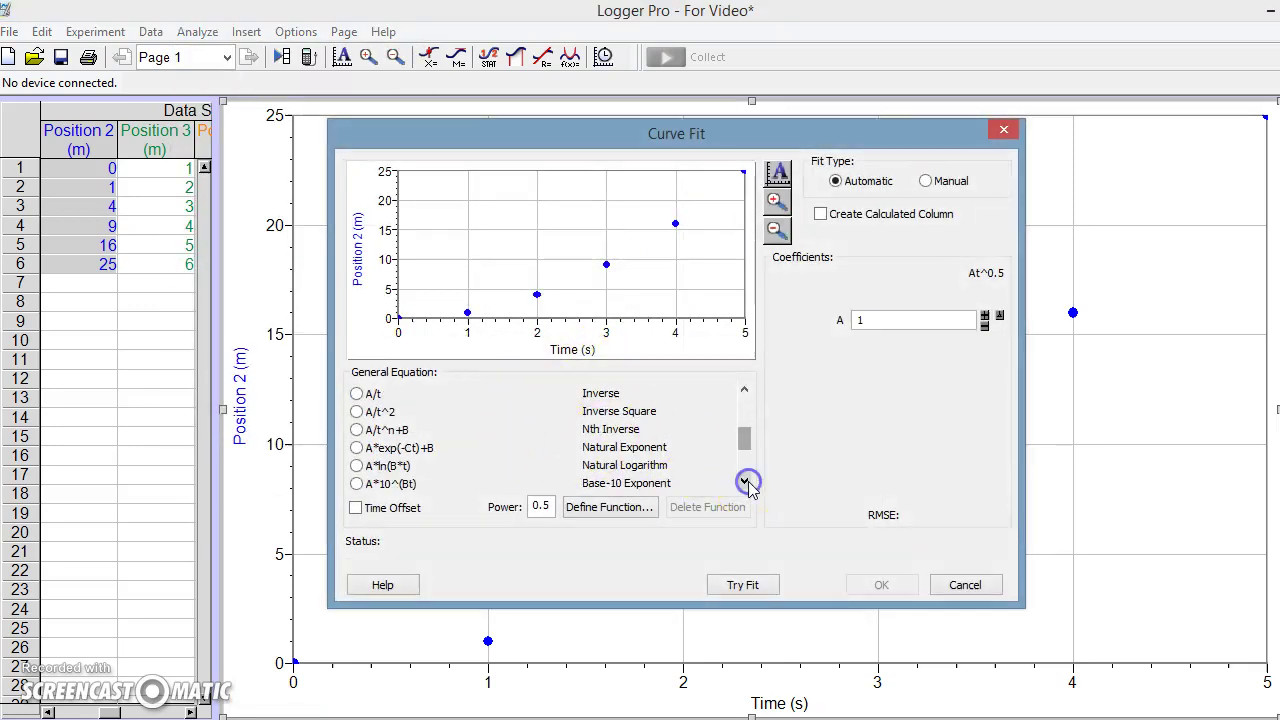
click(744, 481)
click(744, 481)
click(745, 482)
click(745, 482)
click(745, 482)
click(745, 482)
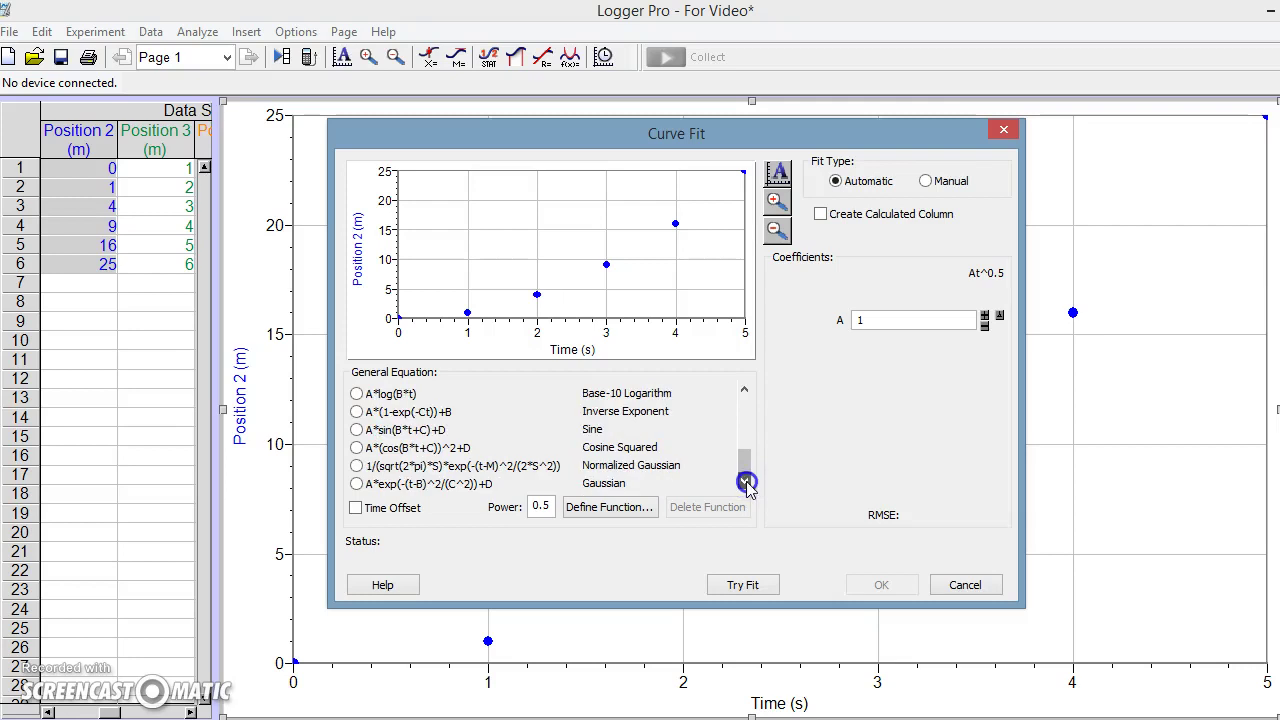
drag(744, 460, 754, 428)
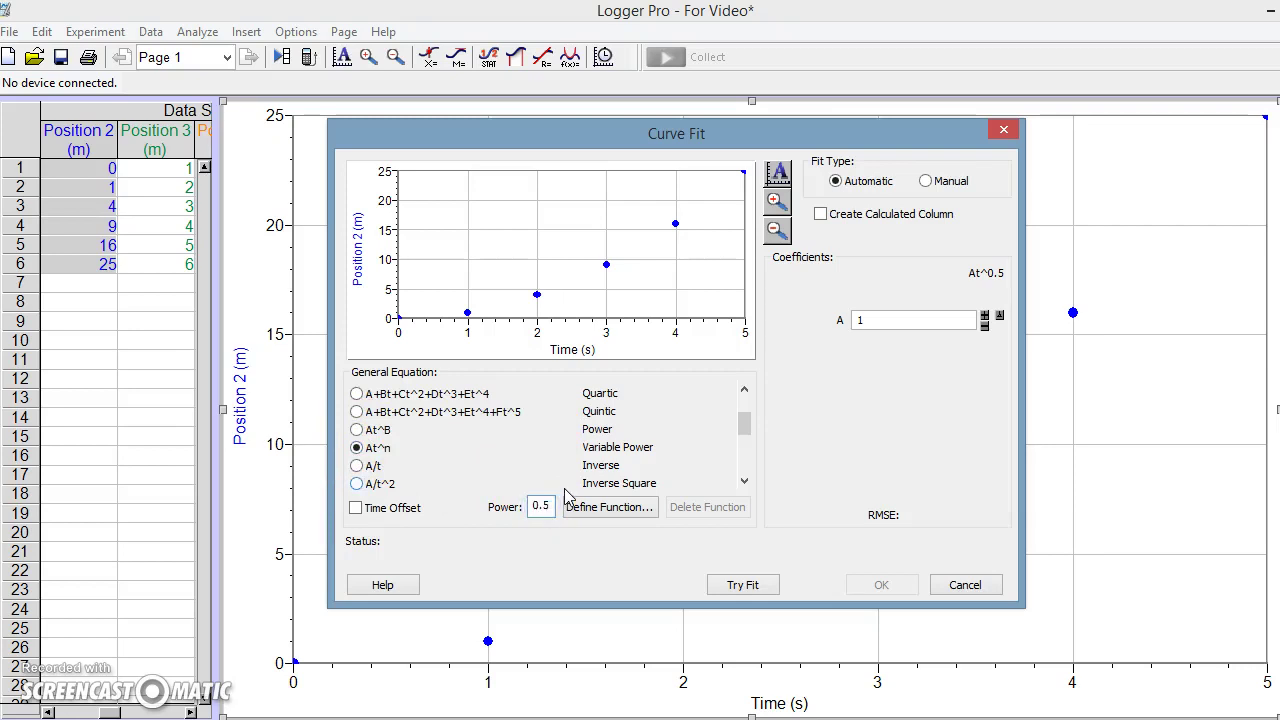
click(727, 580)
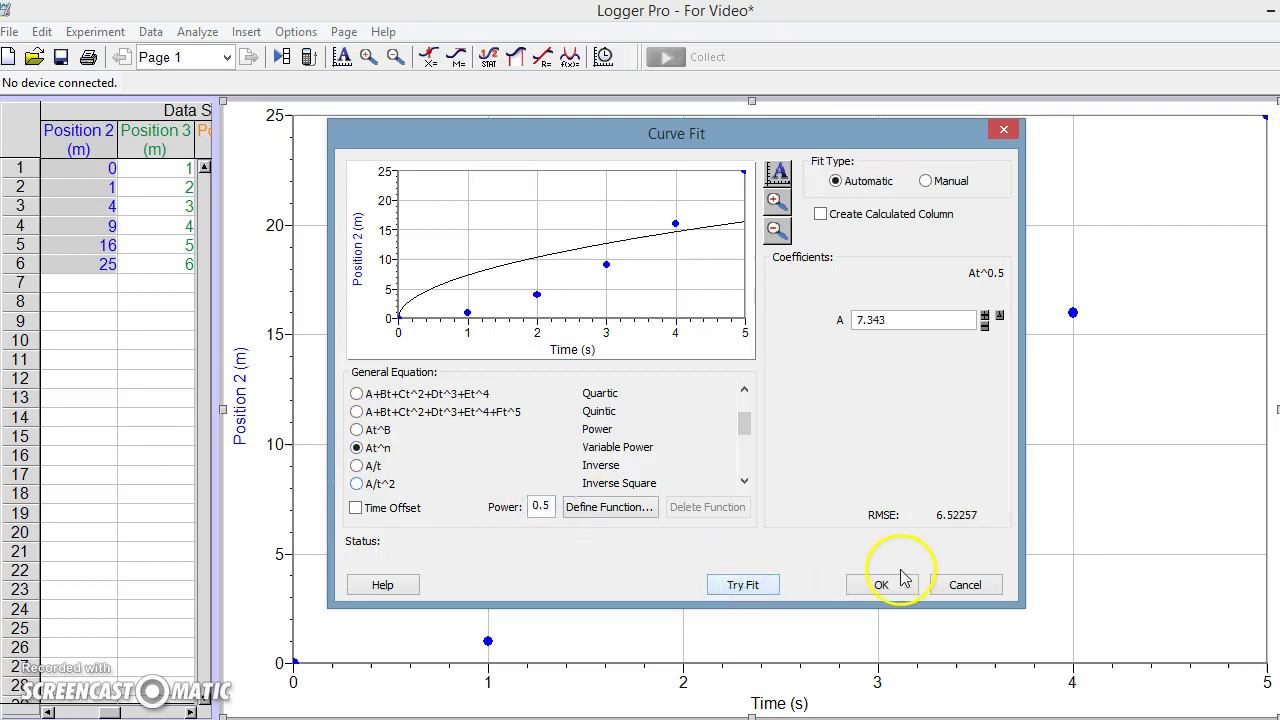
Step: Change the power to 2 and rerun the fit, giving A = 1.000 and RMSE 0
double_click(540, 506)
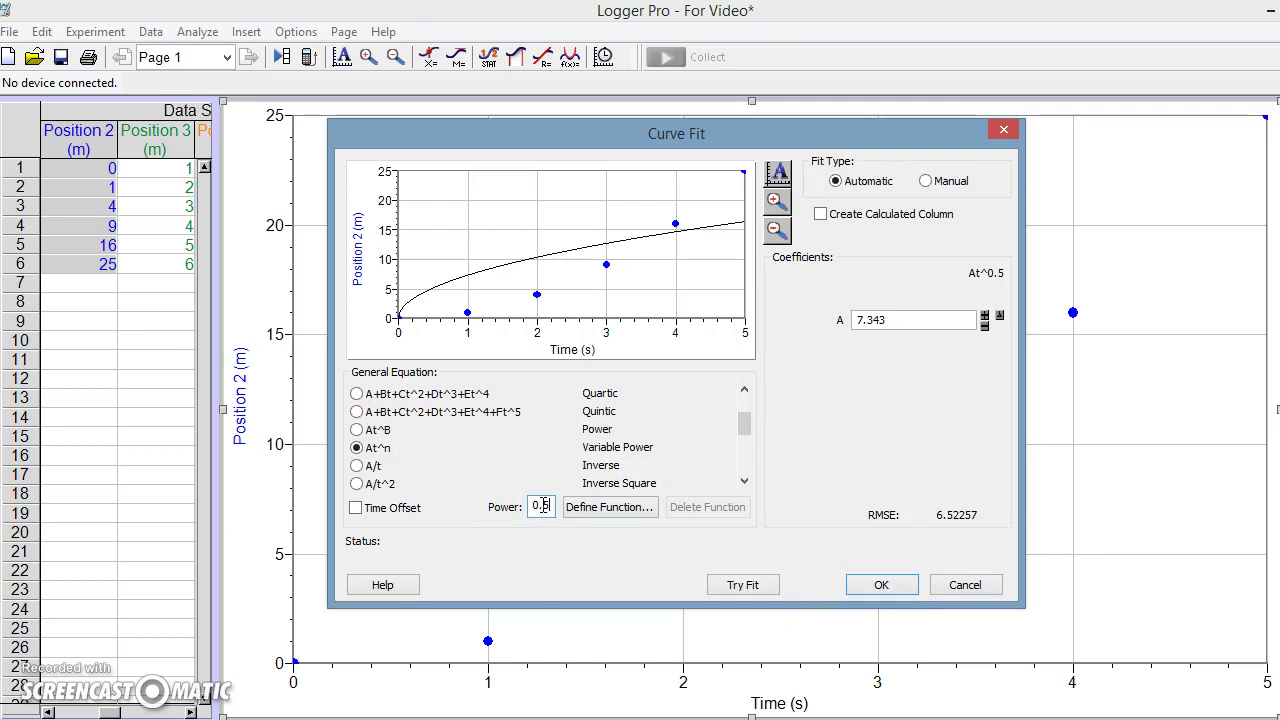
text(.52)
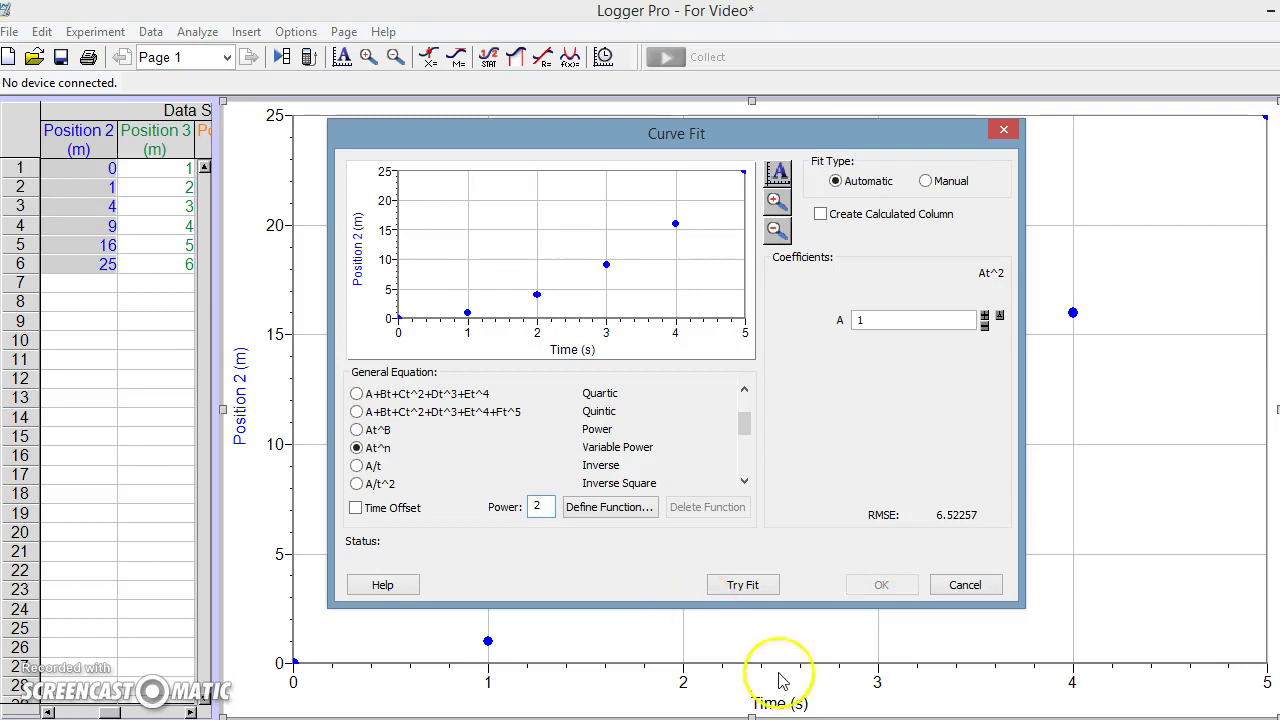
click(735, 586)
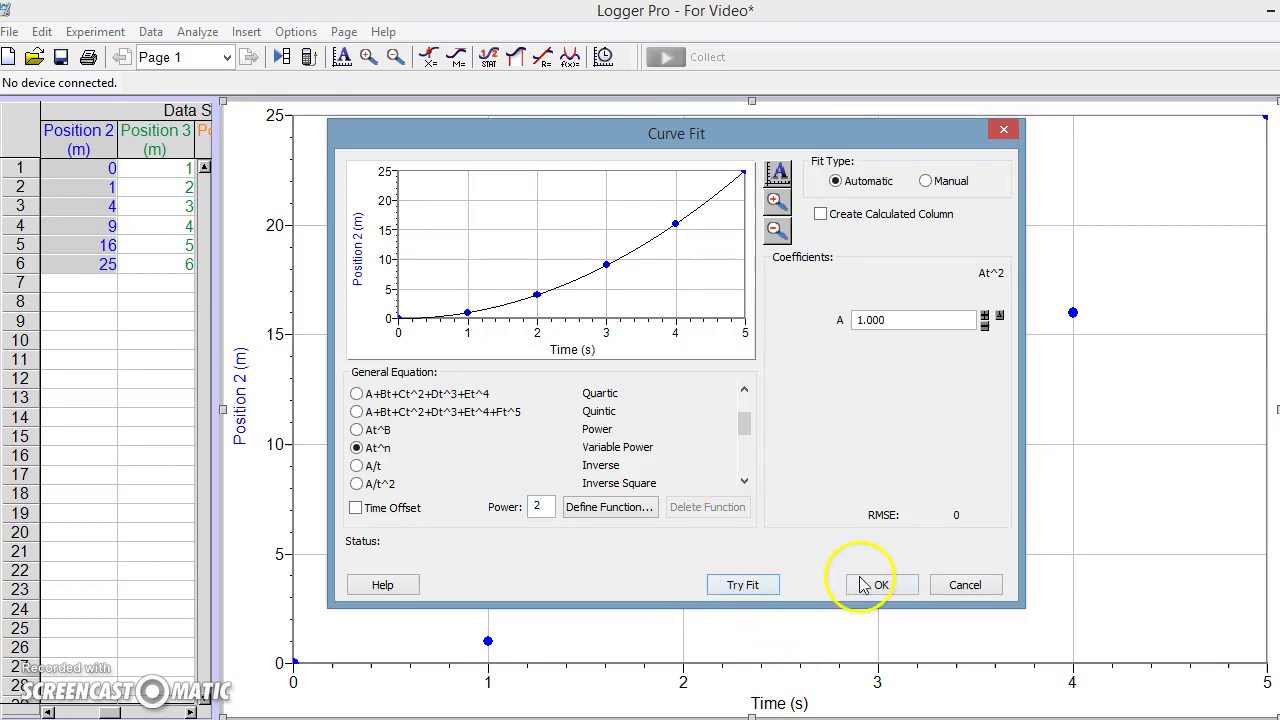
Step: Apply the At^2 fit (A = 1.000, RMSE 0 m) to the Position 2 graph
click(881, 585)
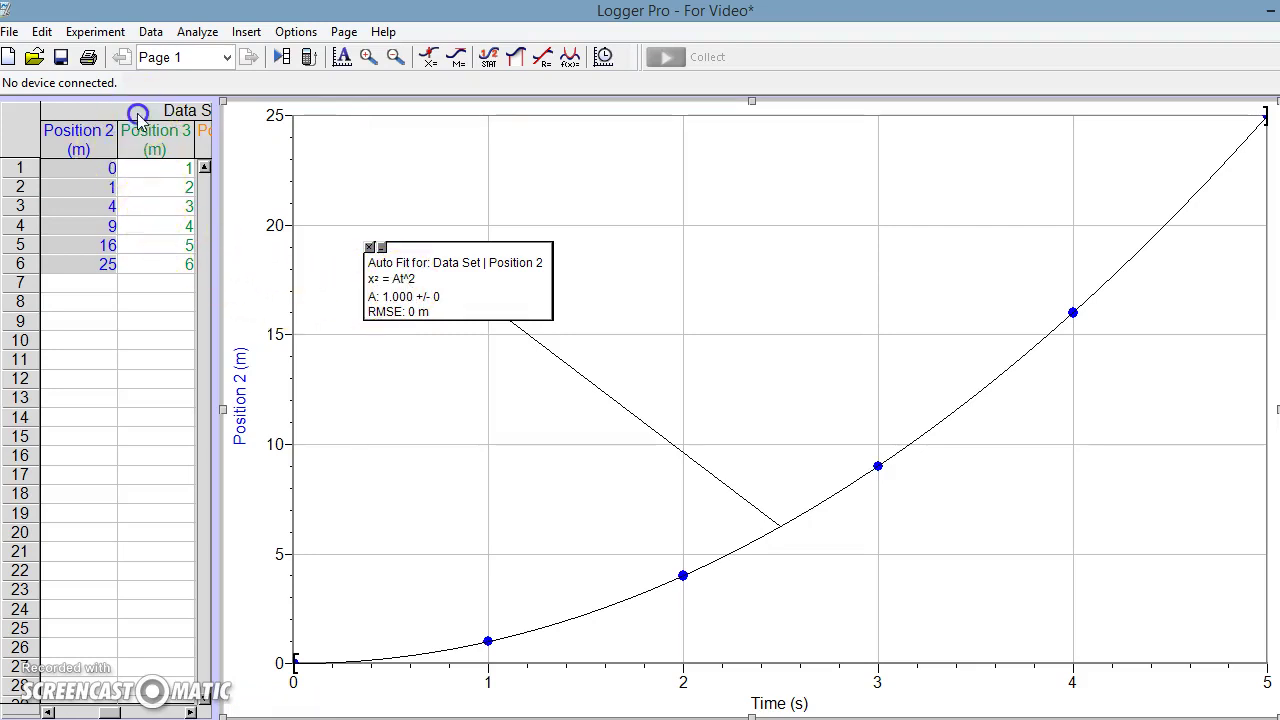
click(151, 31)
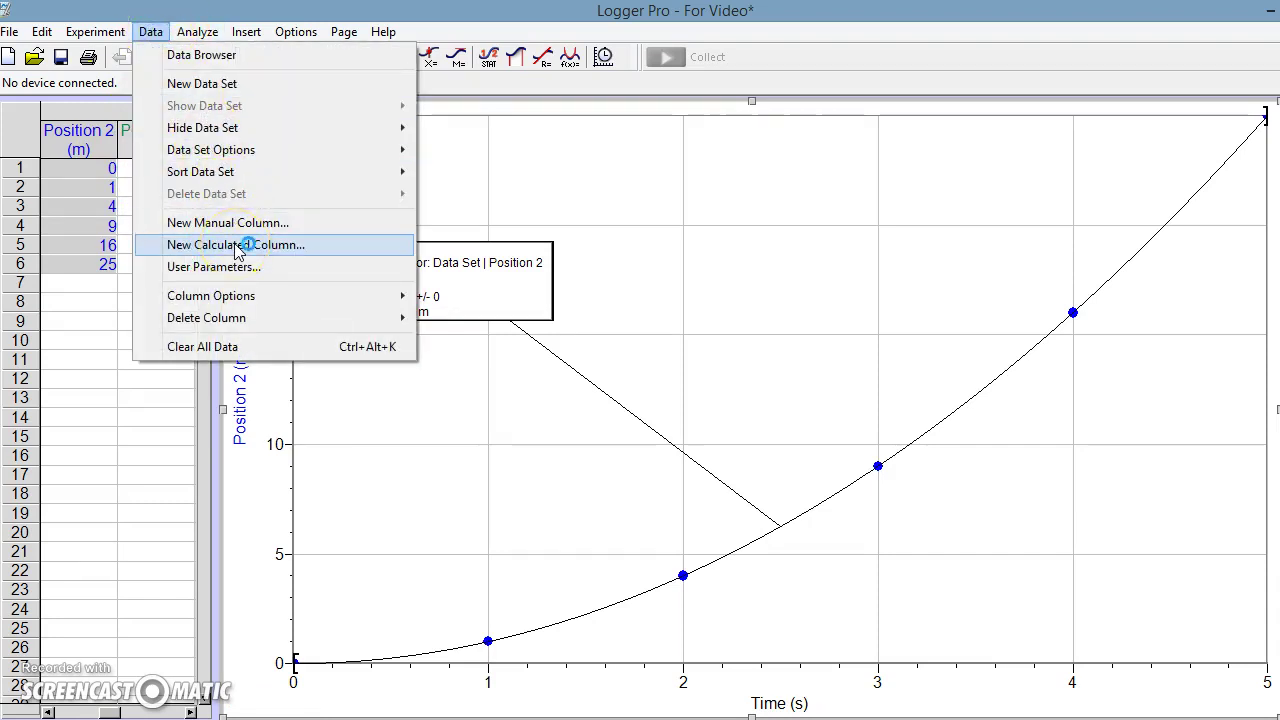
Step: Create a new calculated column named Time Squared with short name t²
click(237, 246)
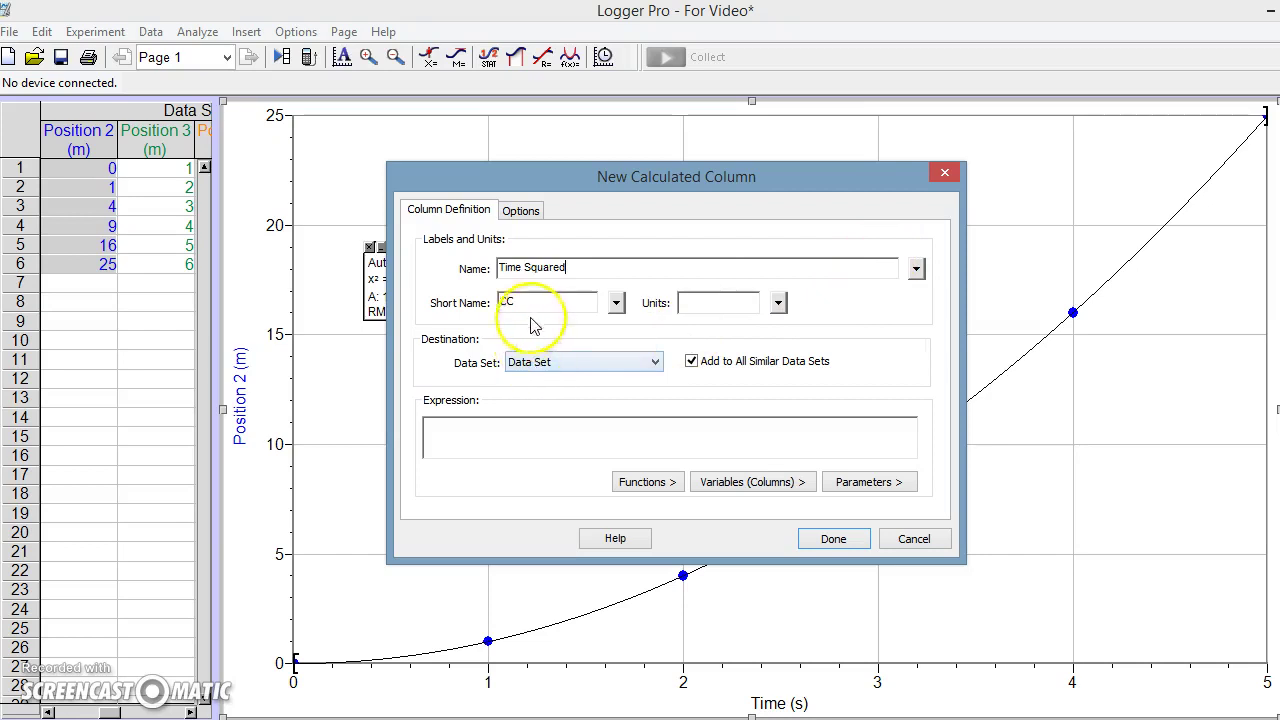
double_click(503, 304)
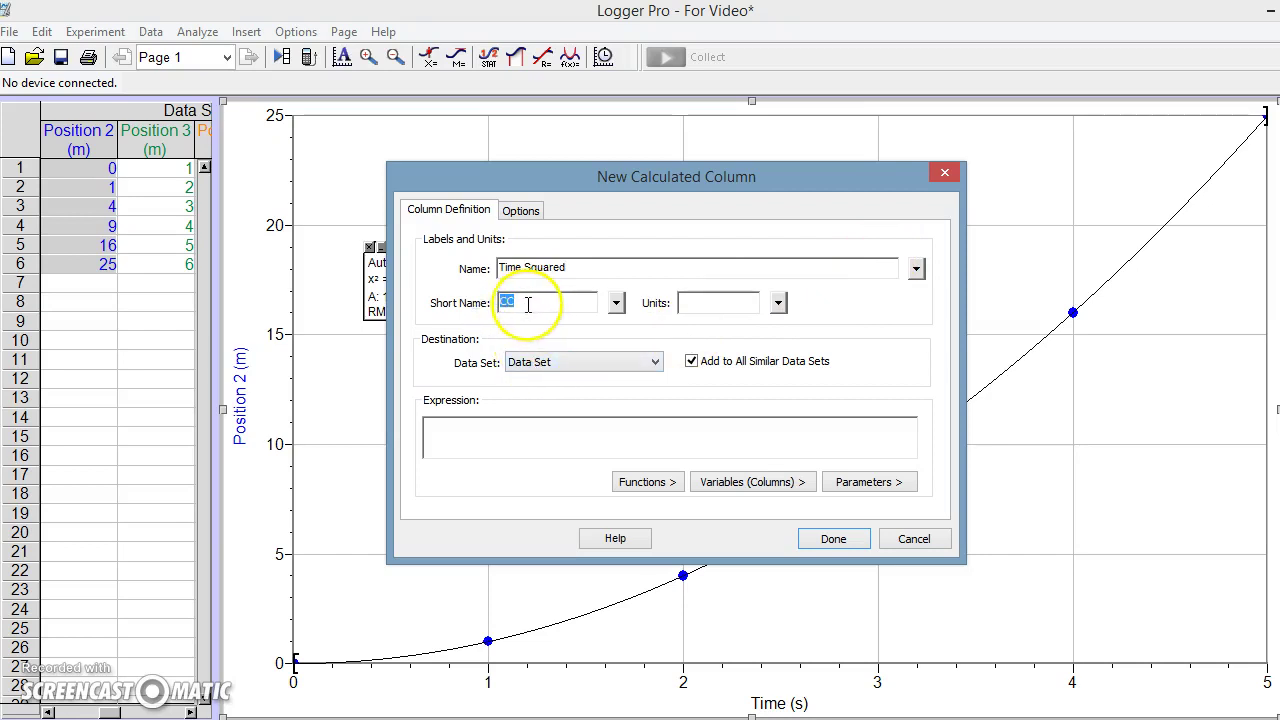
text(t)
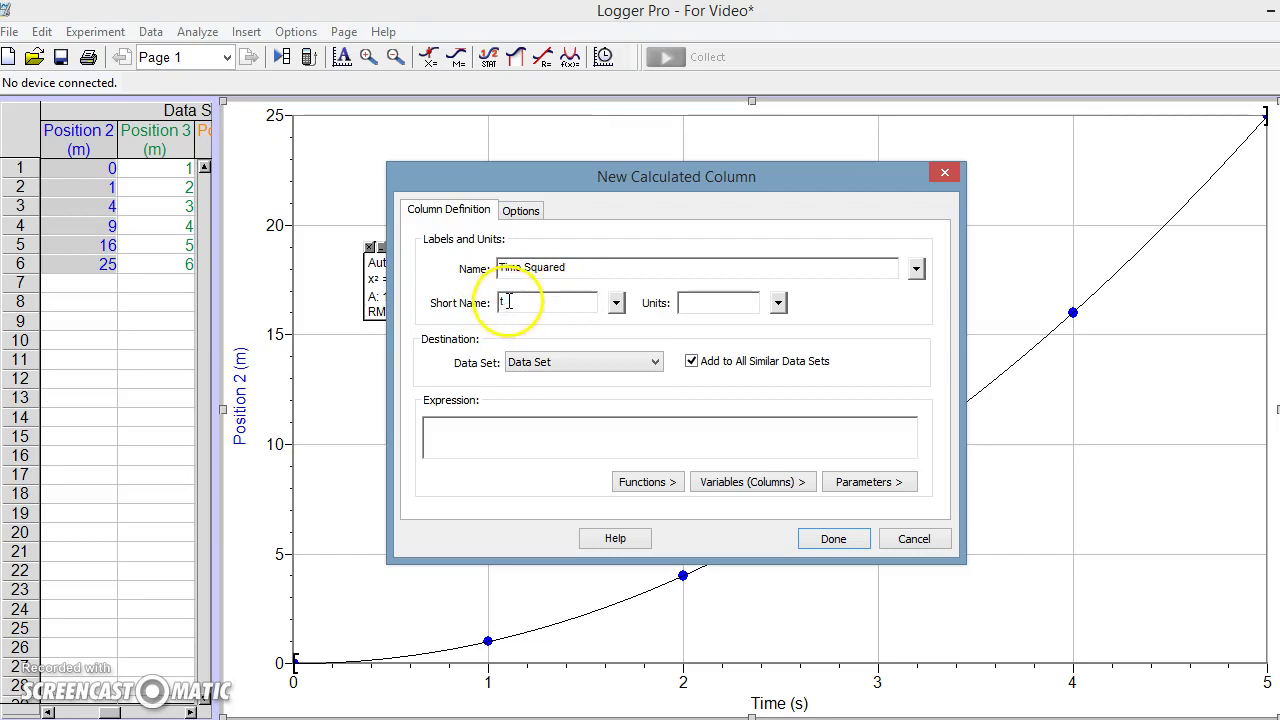
click(616, 302)
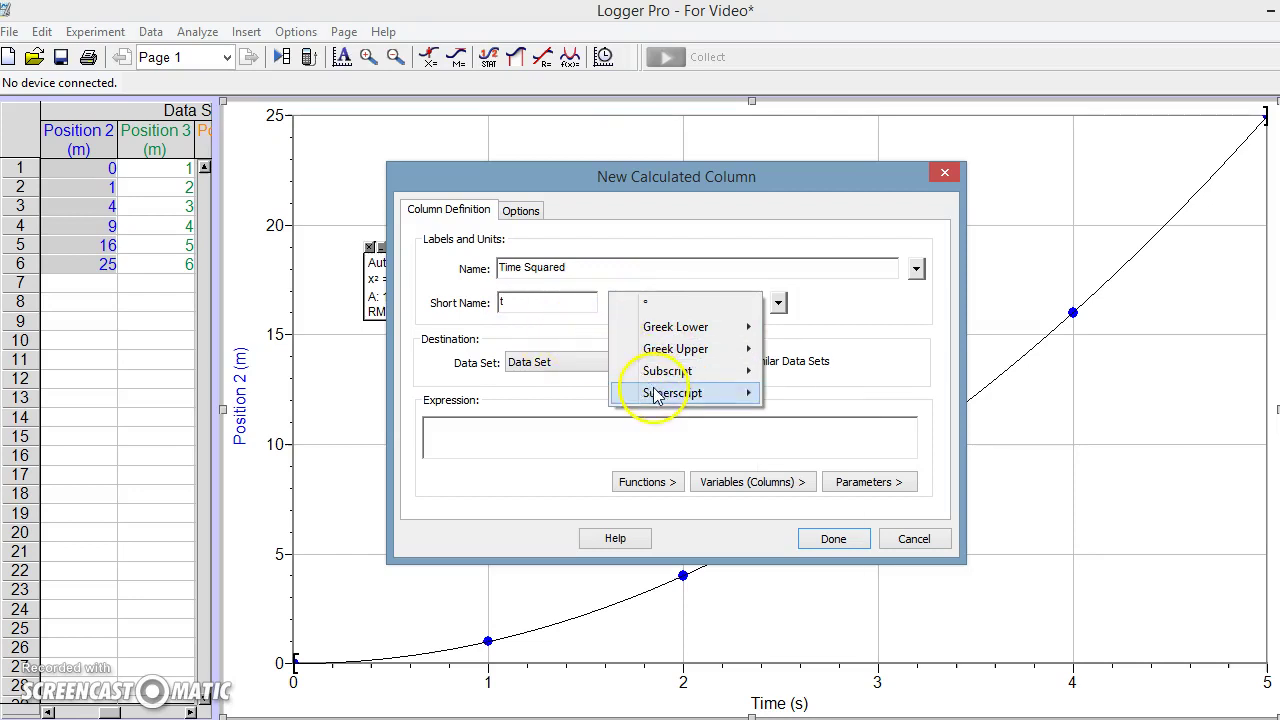
mouse_move(680, 395)
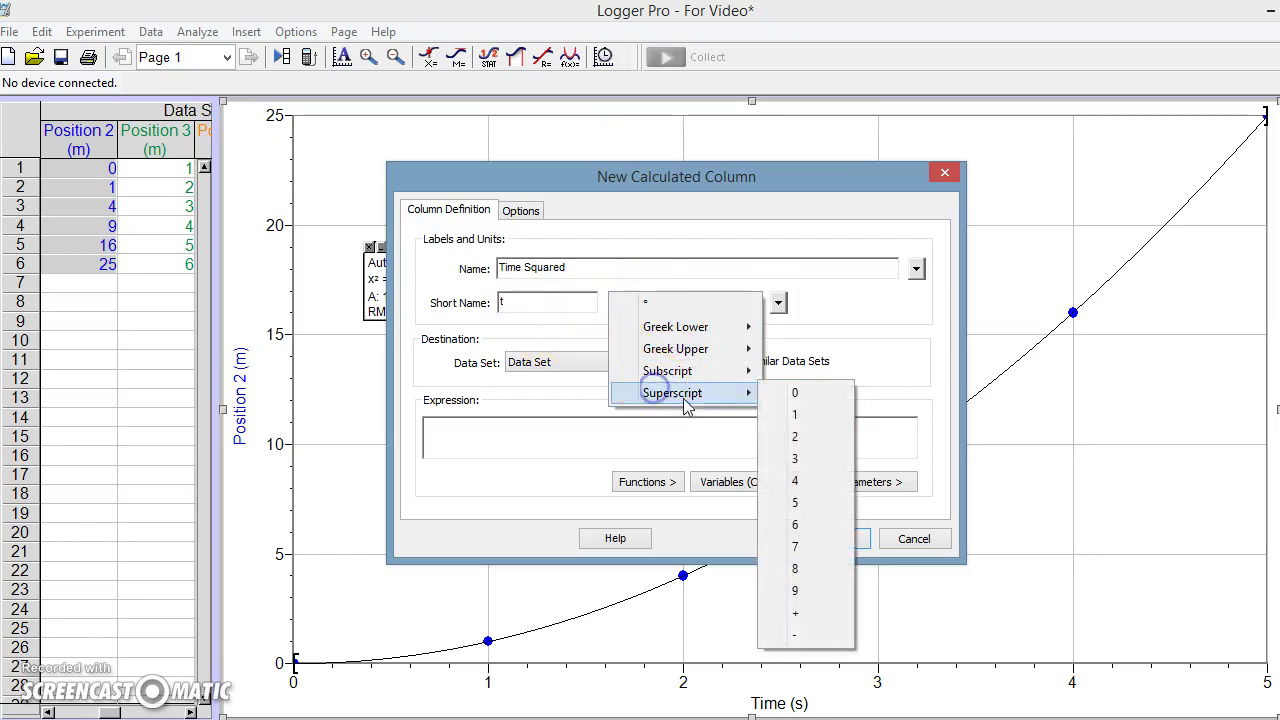
click(797, 438)
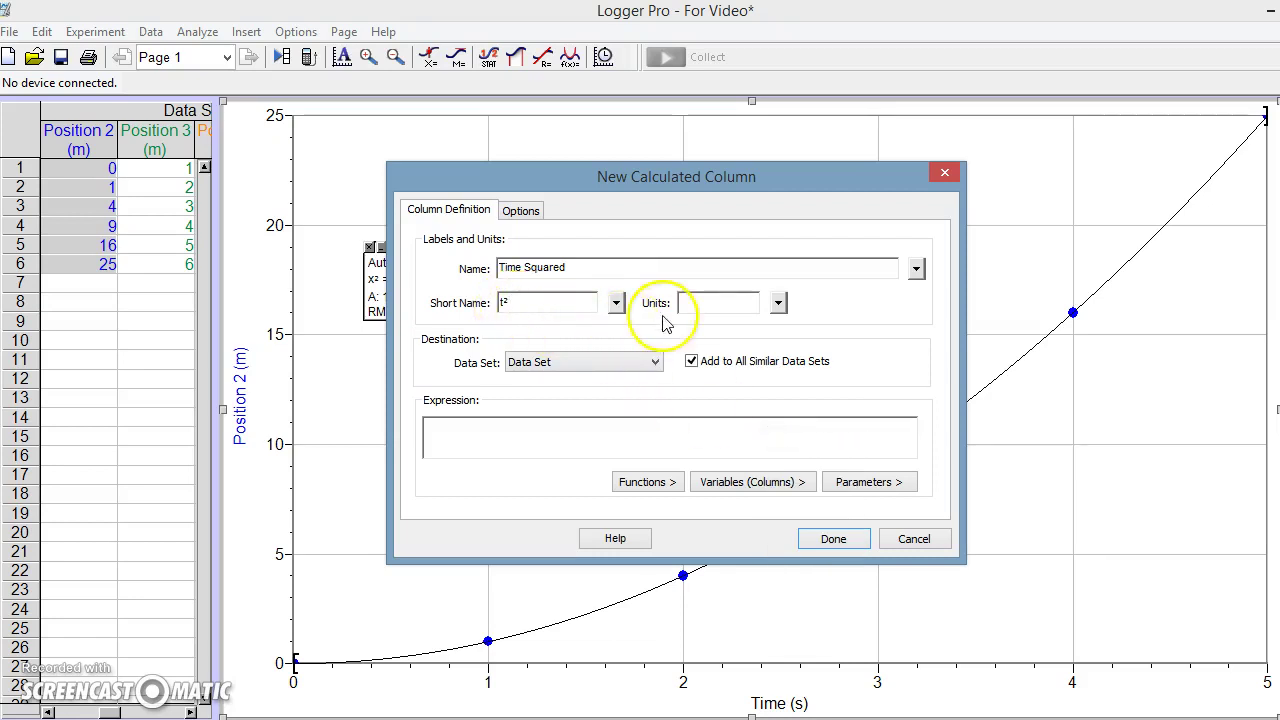
Step: Set the Time Squared column's units to s²
click(691, 301)
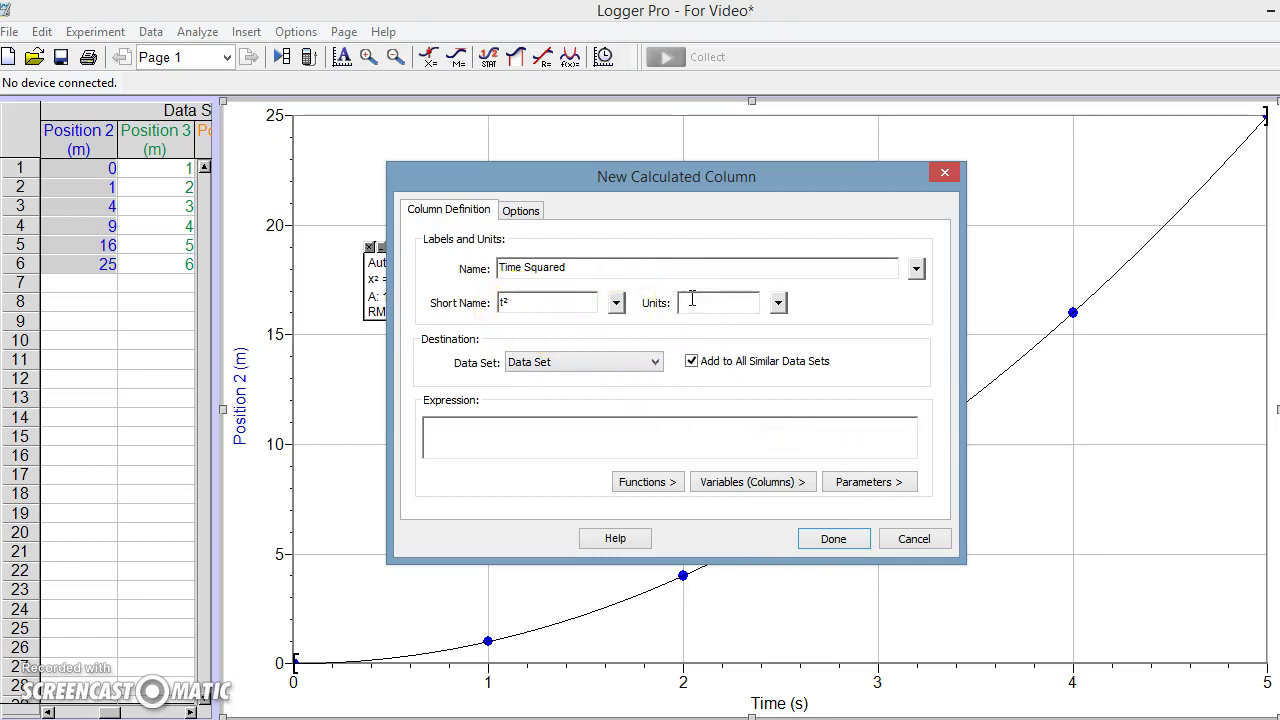
text(s)
click(778, 302)
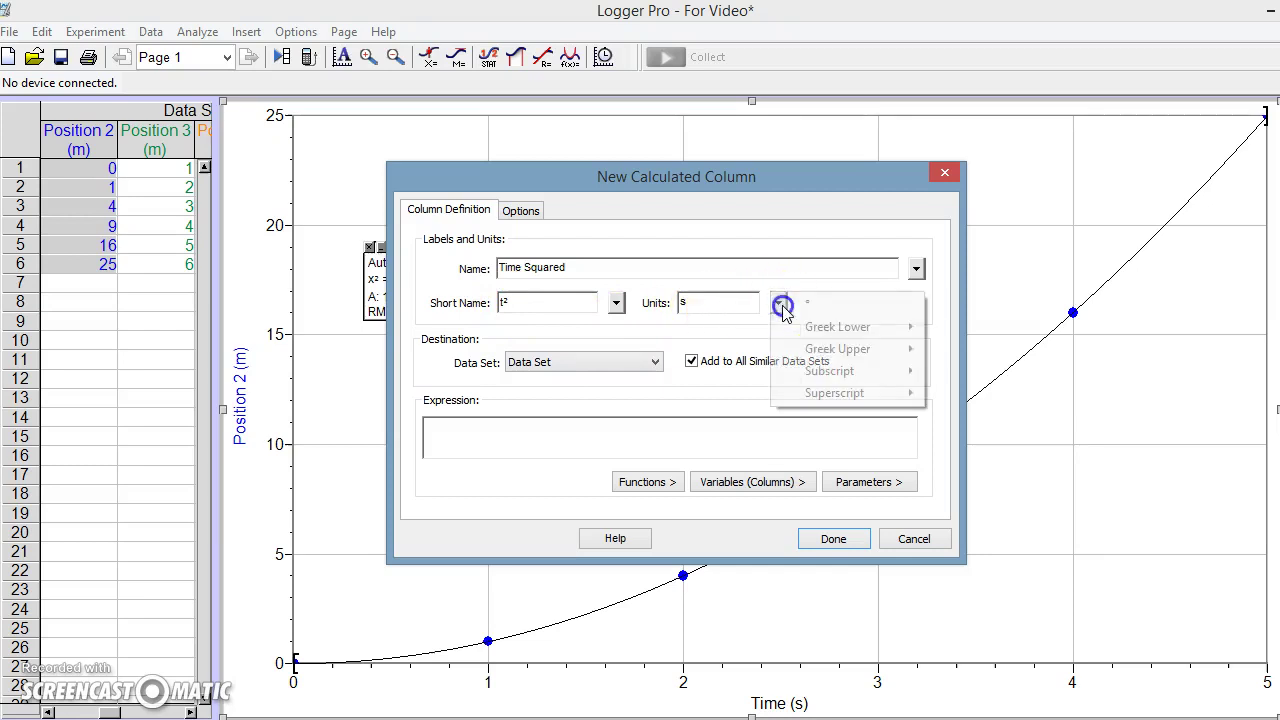
mouse_move(815, 395)
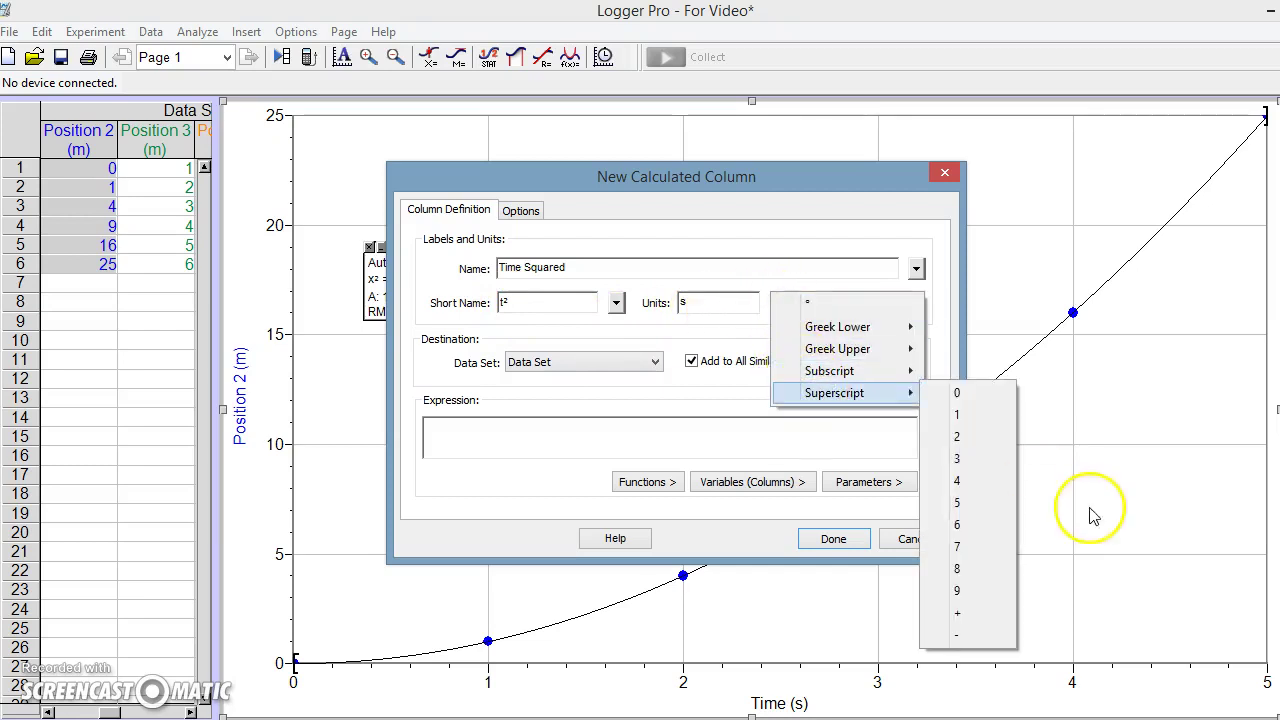
click(949, 443)
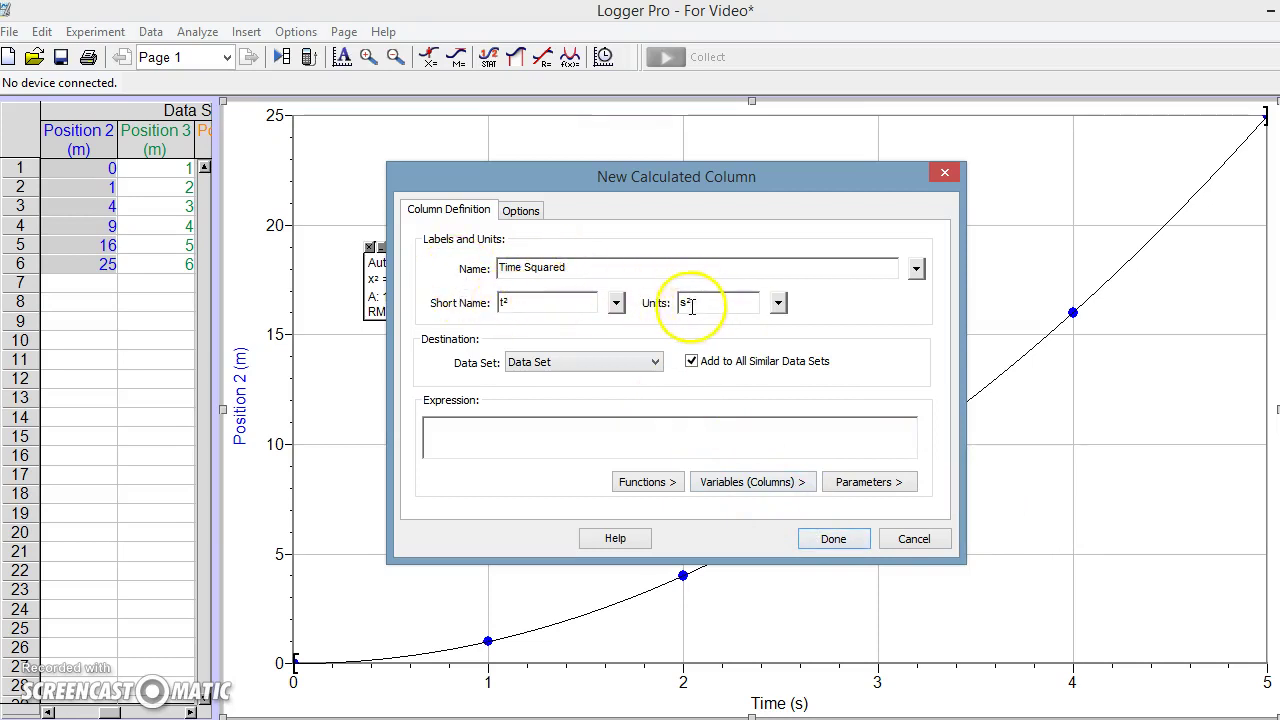
click(491, 450)
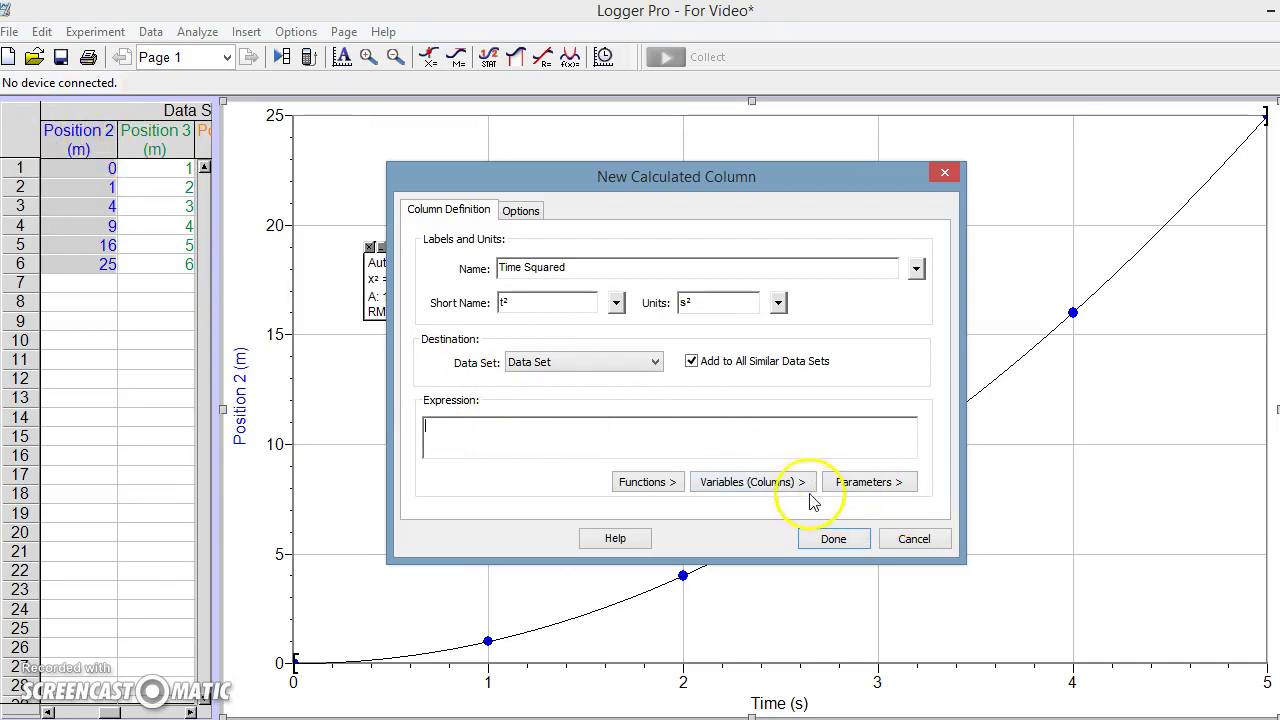
Step: Enter the expression "Time"^2 and finish the column, filling t² values 0 to 25
click(736, 486)
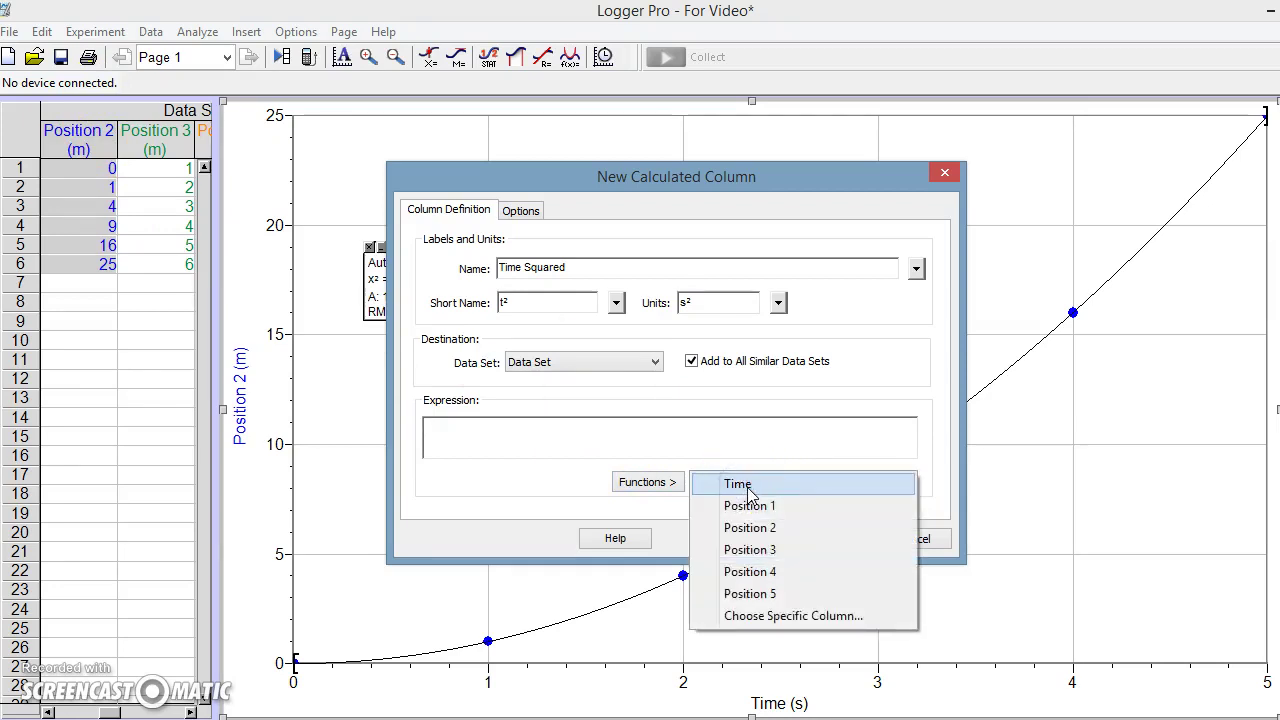
click(749, 486)
click(432, 427)
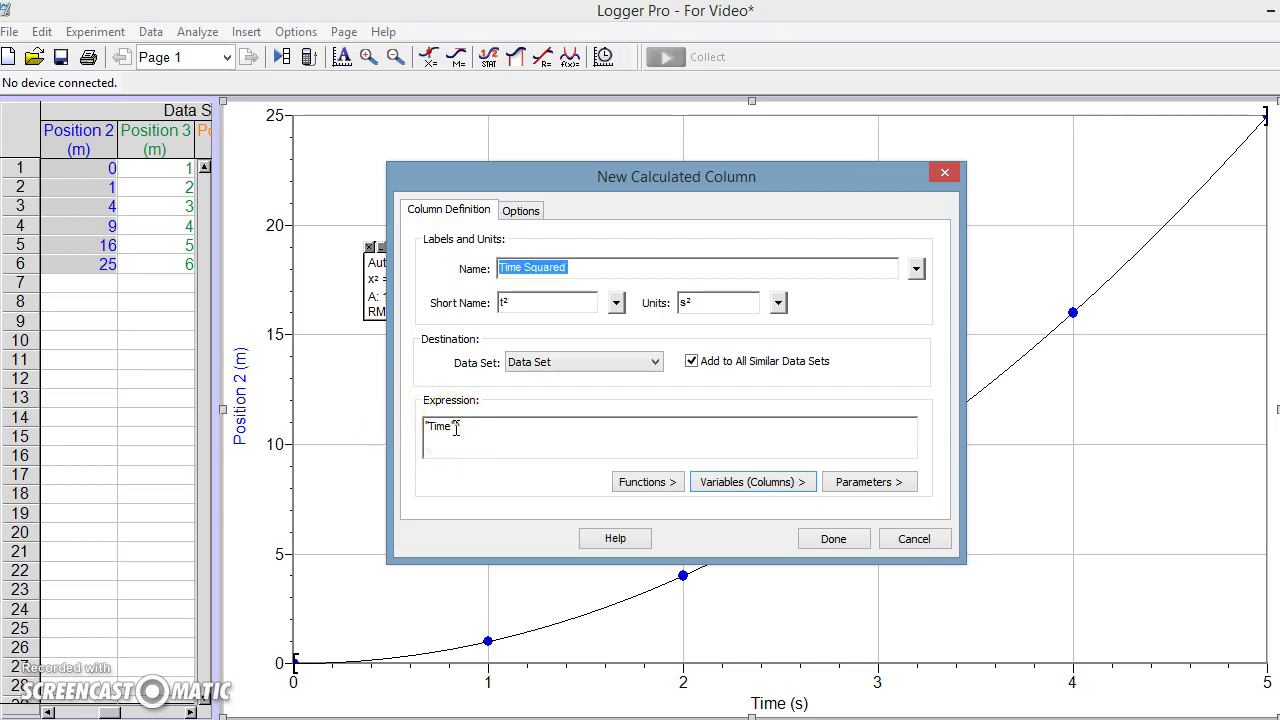
text(^2)
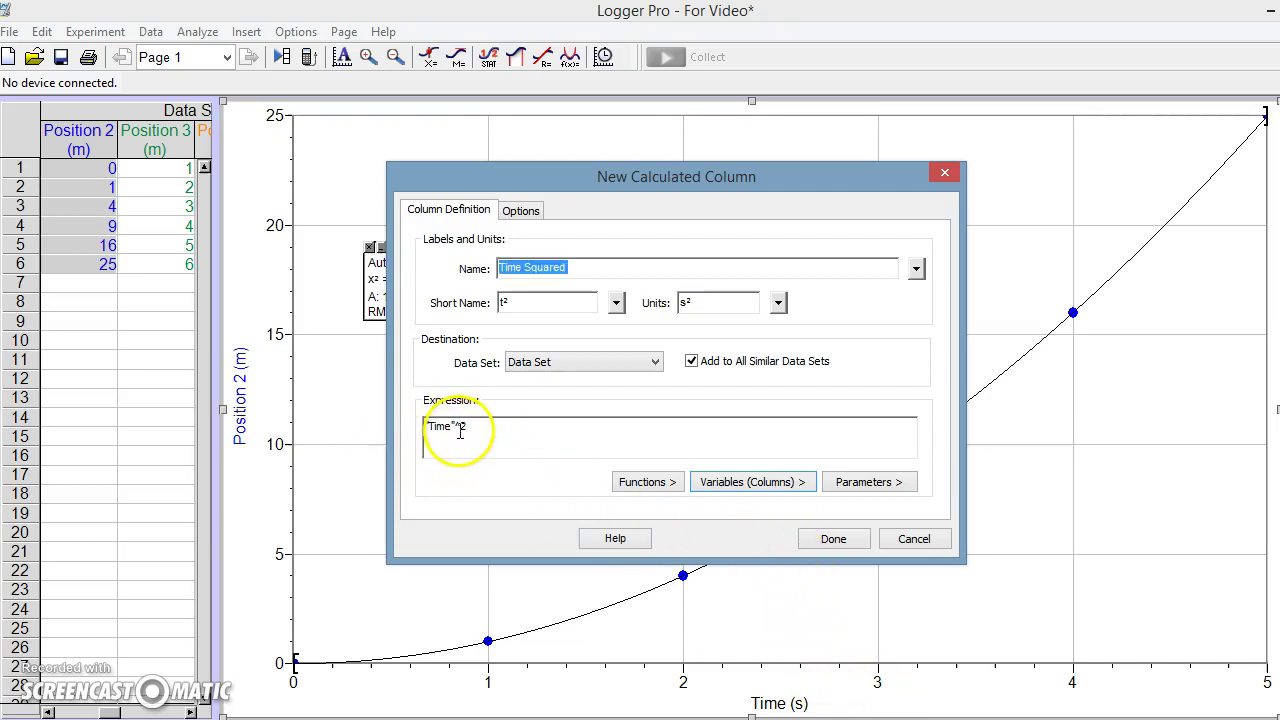
key(Home)
text(")
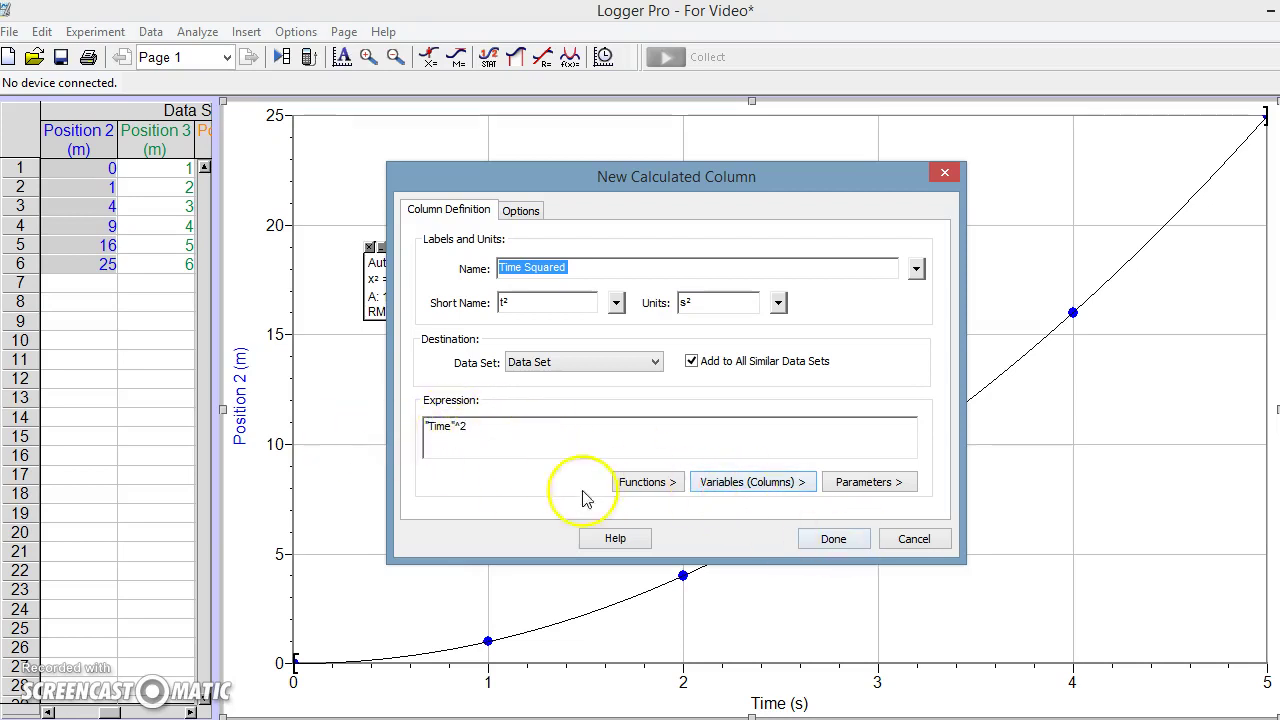
click(834, 540)
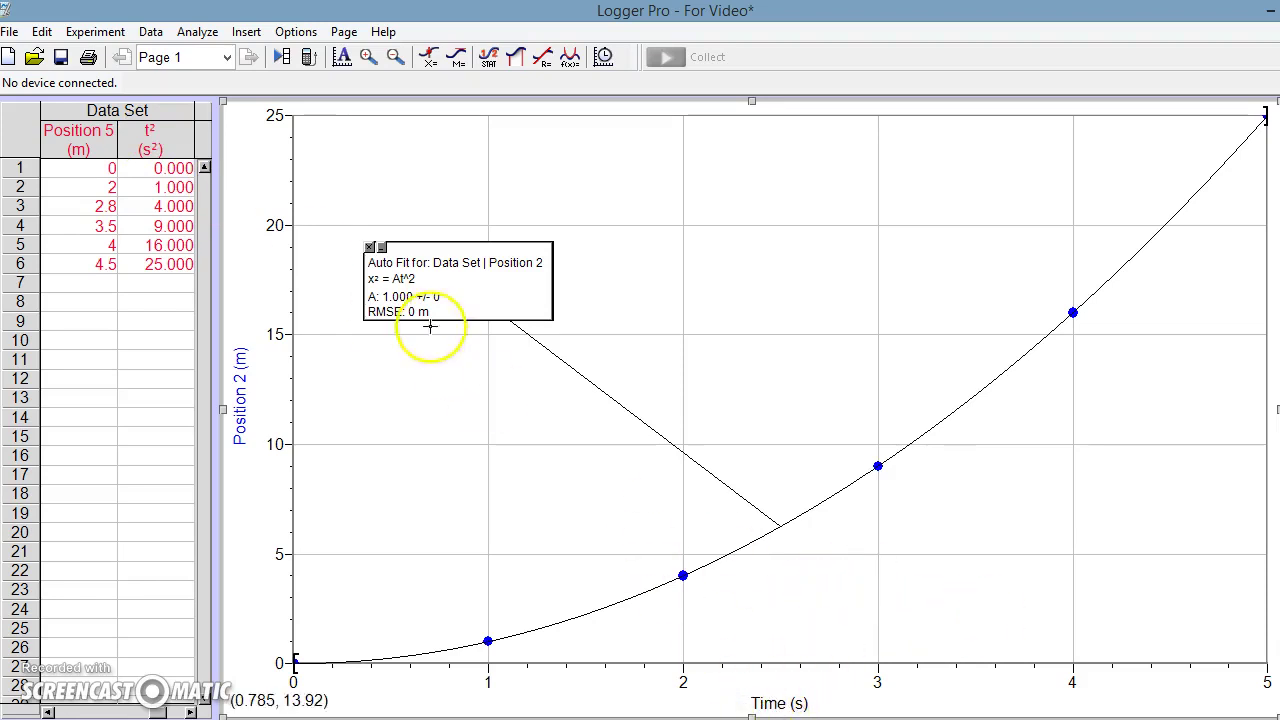
Step: Remove the At^2 fit and put Time Squared on the horizontal axis against Position 2
click(368, 247)
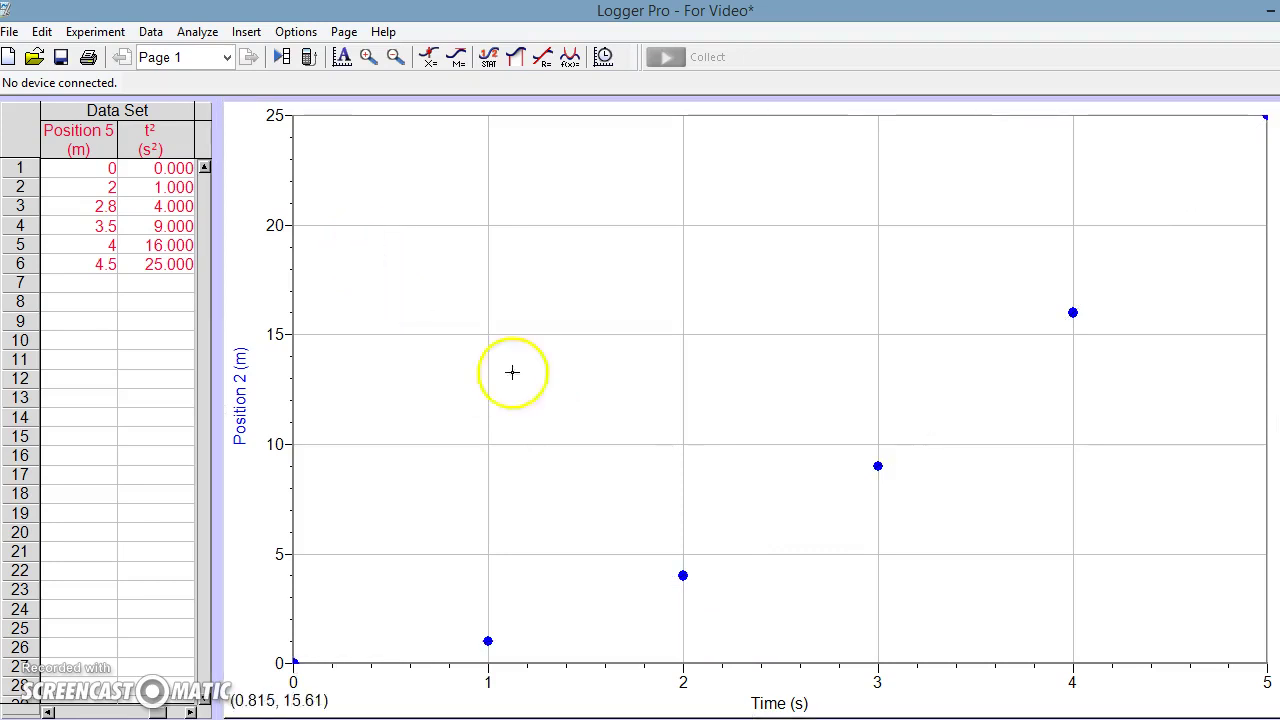
click(778, 702)
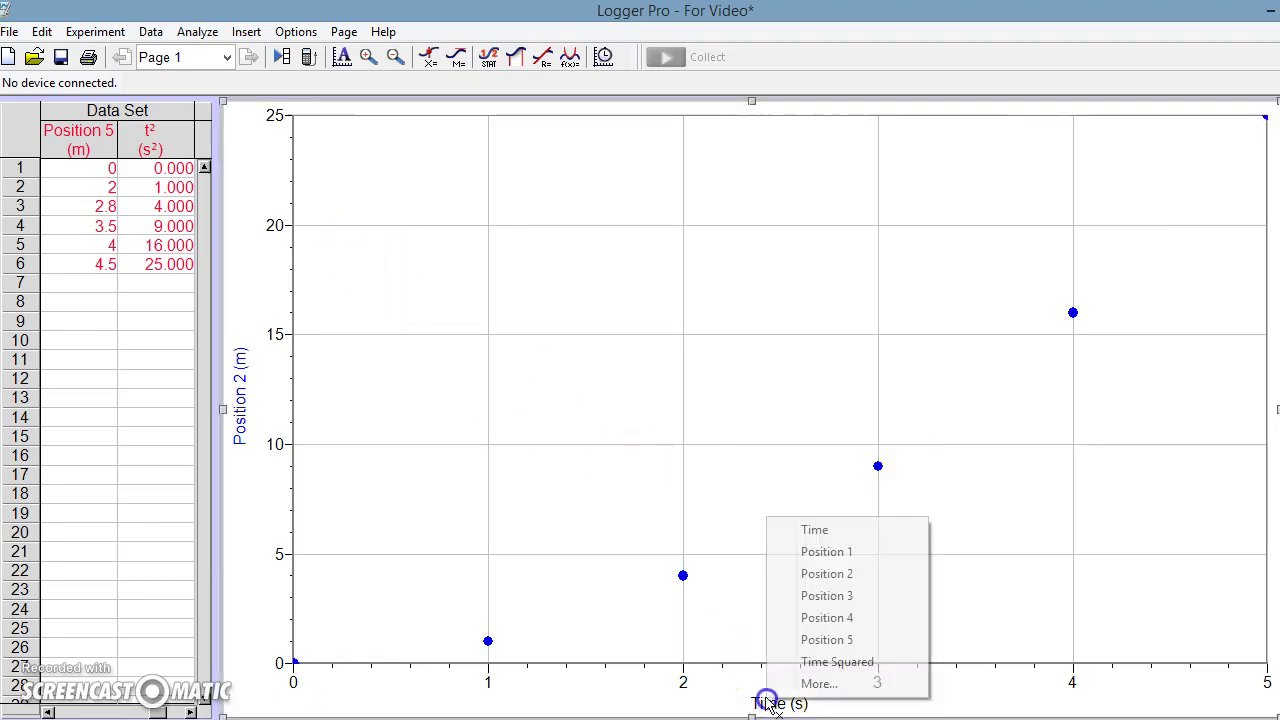
click(852, 662)
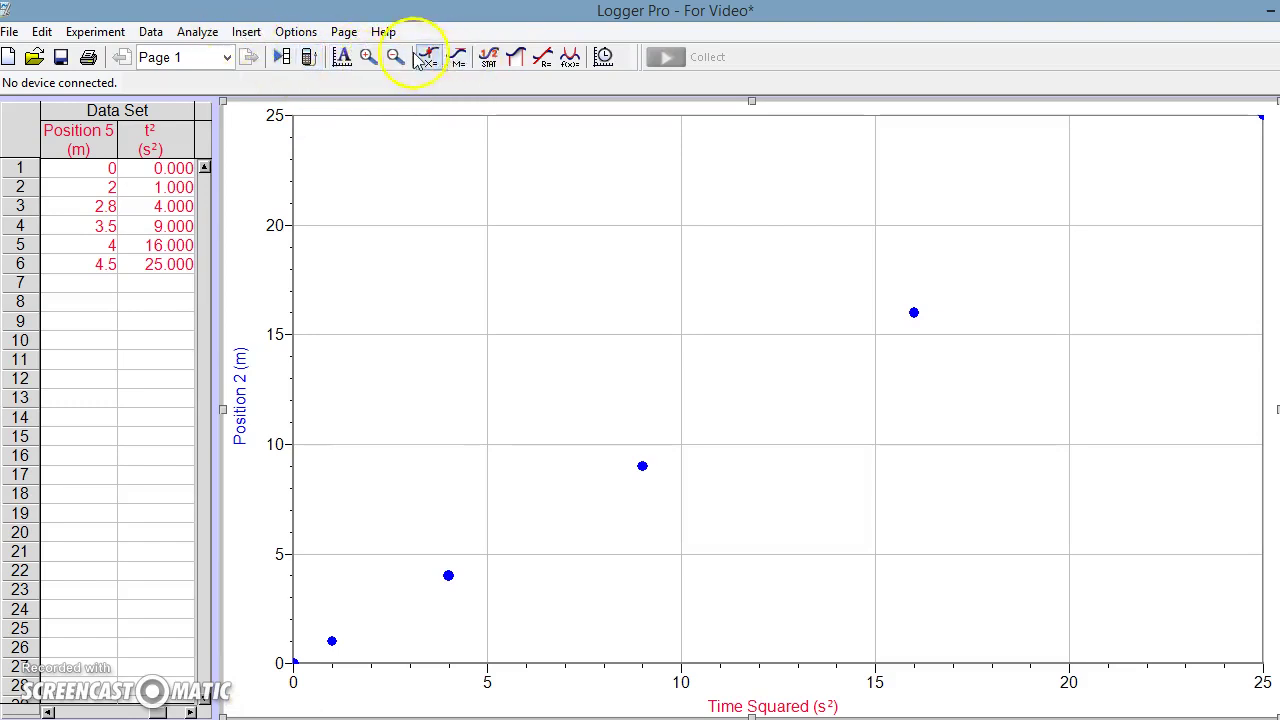
Step: Add a linear fit (slope 1.000 m/s², correlation 1.000) and move its box lower right
click(199, 30)
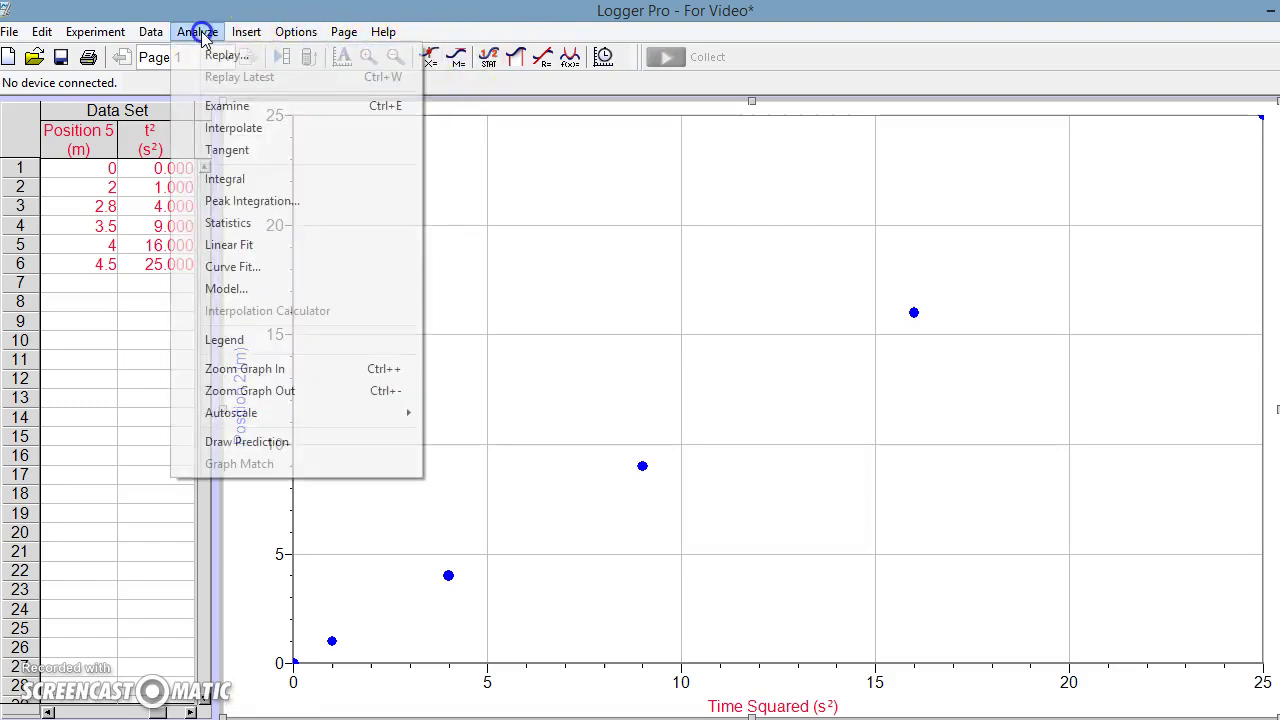
click(565, 12)
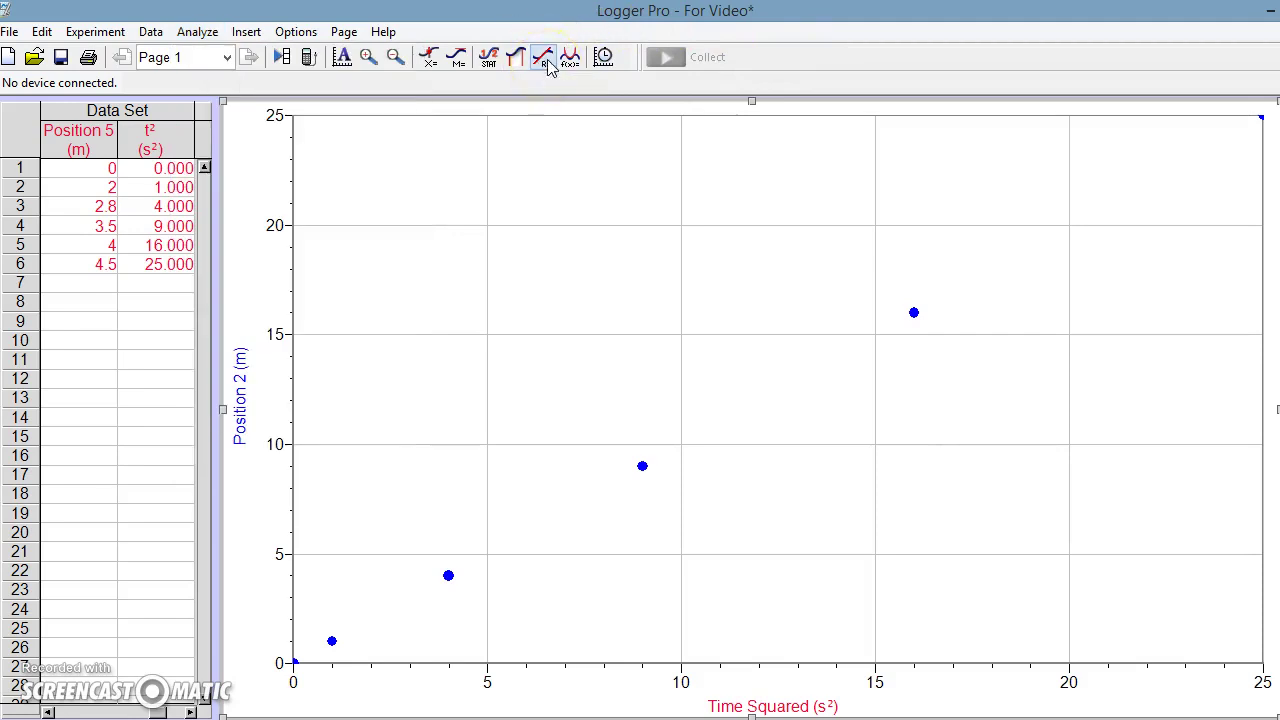
click(547, 58)
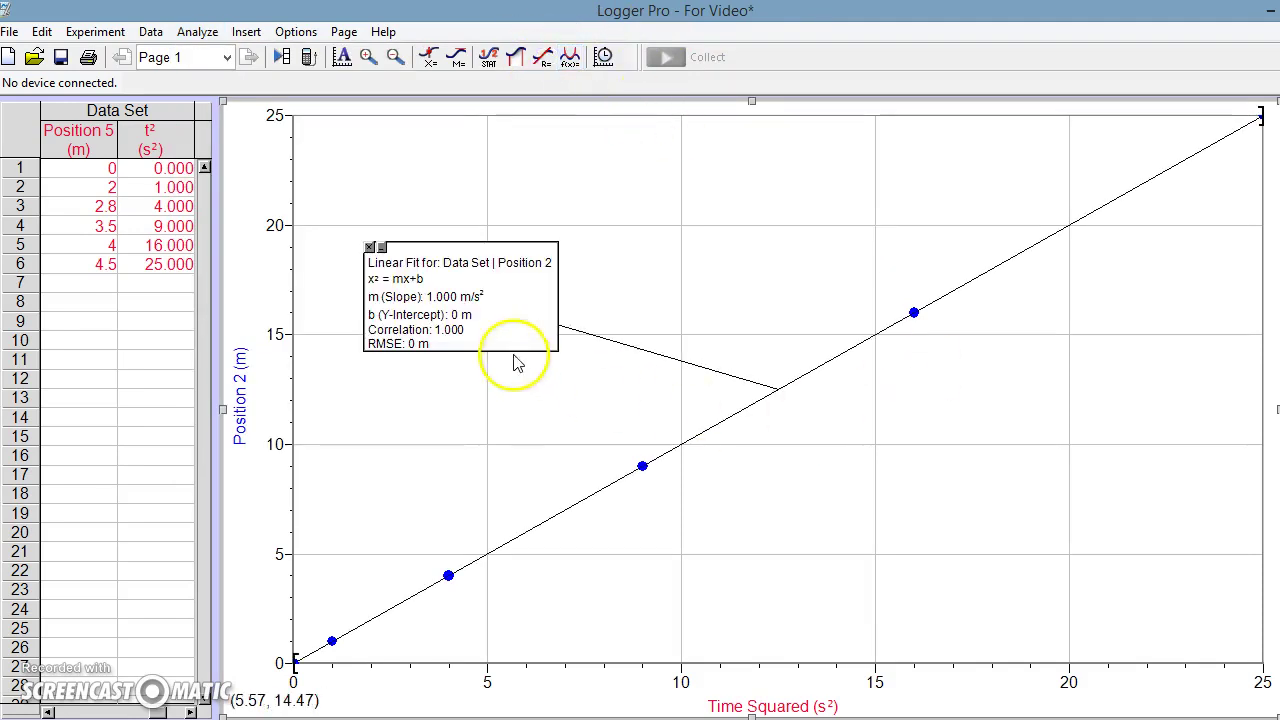
drag(439, 251, 623, 256)
drag(372, 260, 1001, 438)
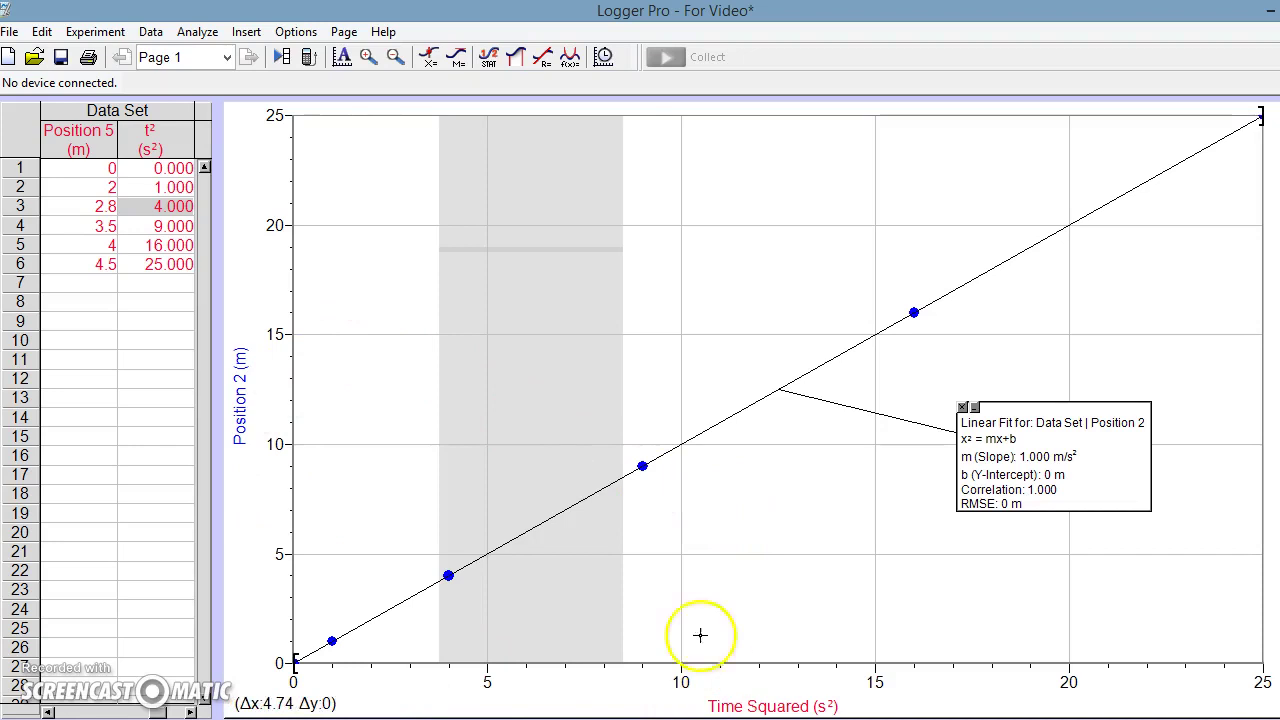
Step: Plot Position 4 against Time, autoscale the graph, and clear the selected region
click(190, 712)
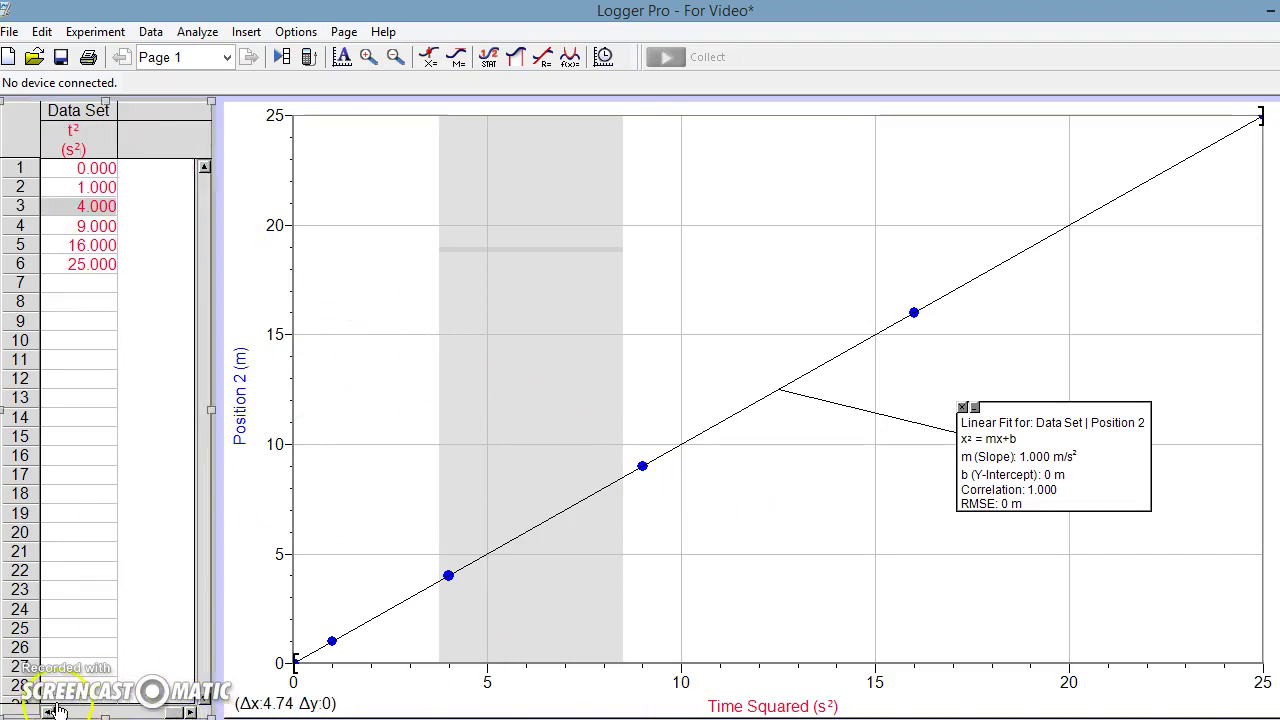
click(737, 704)
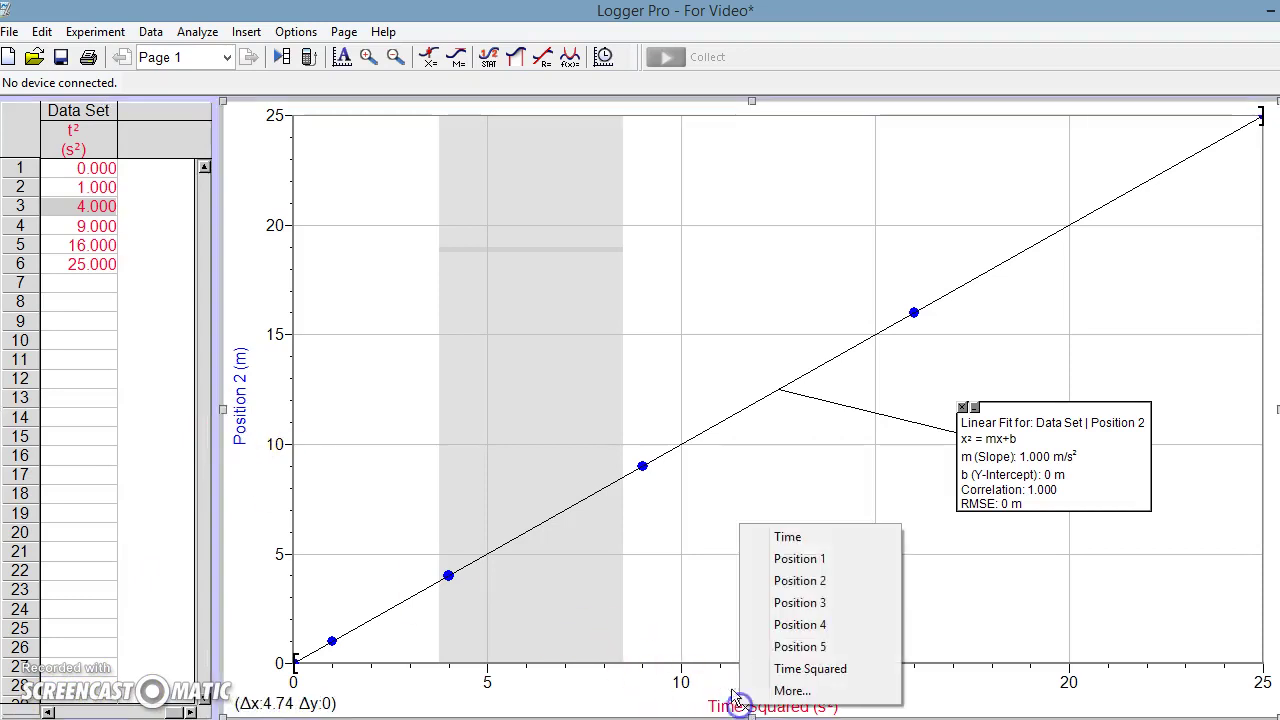
click(785, 538)
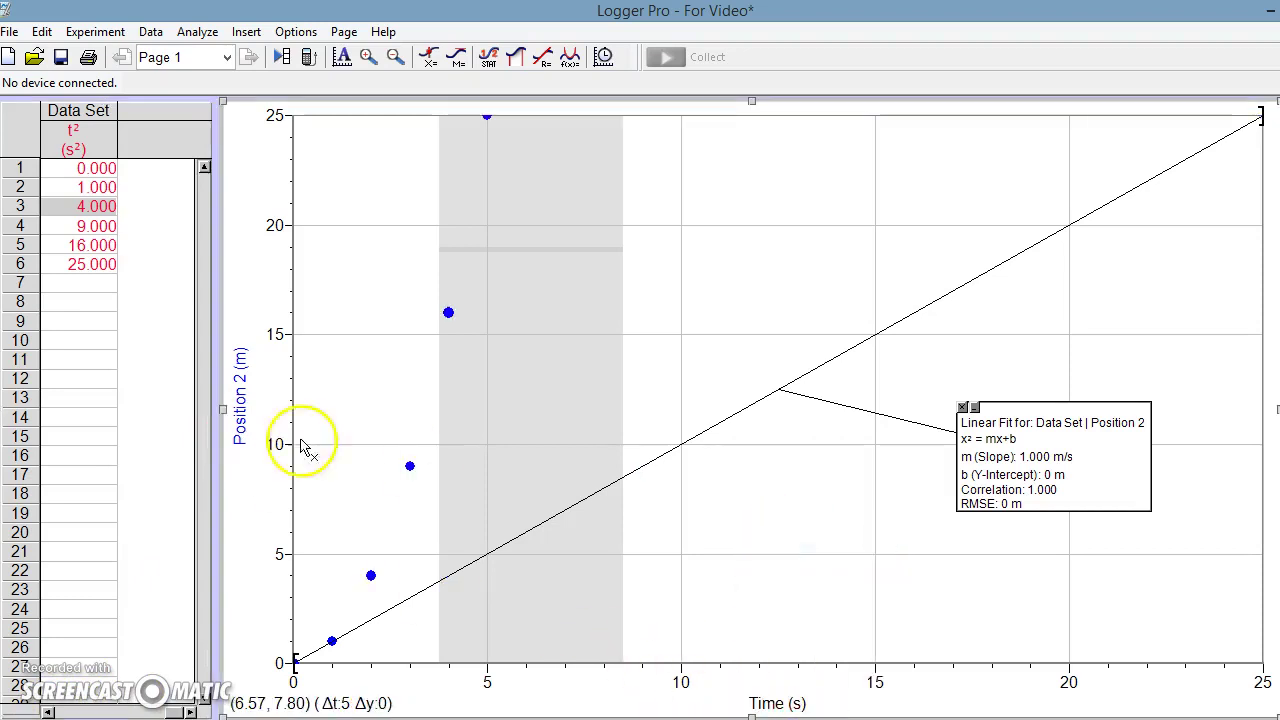
click(238, 408)
click(320, 491)
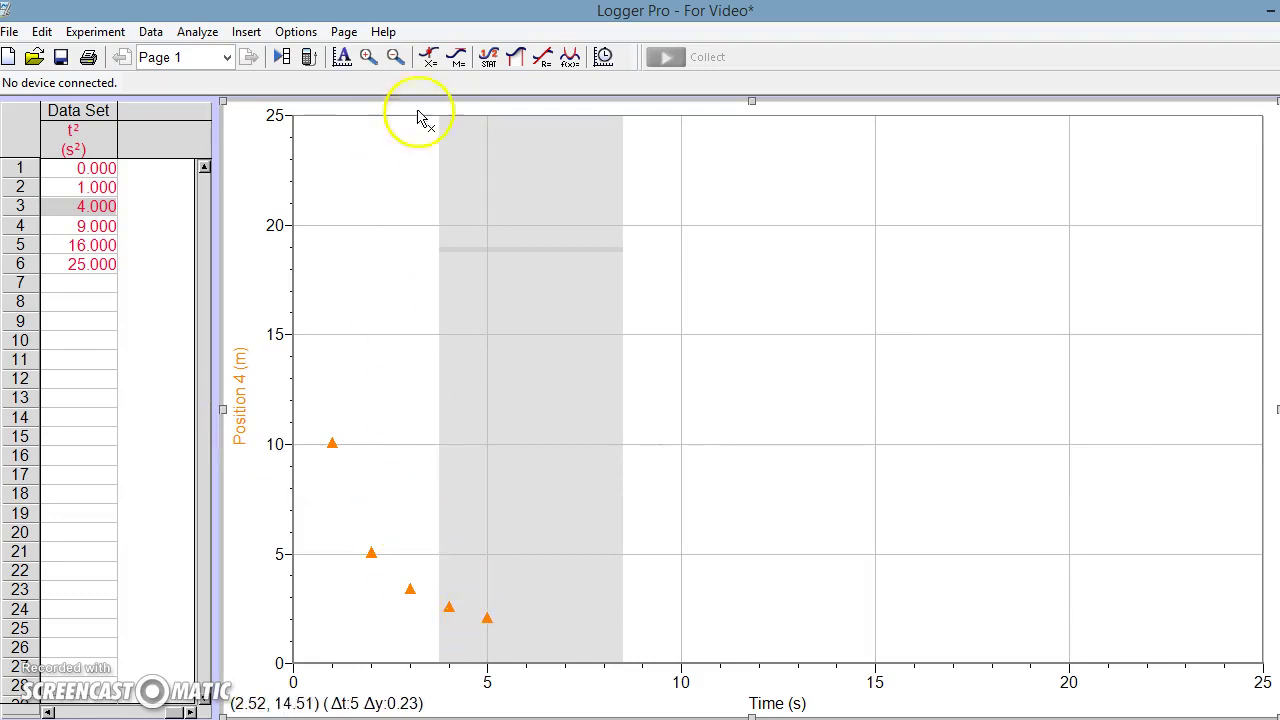
click(342, 57)
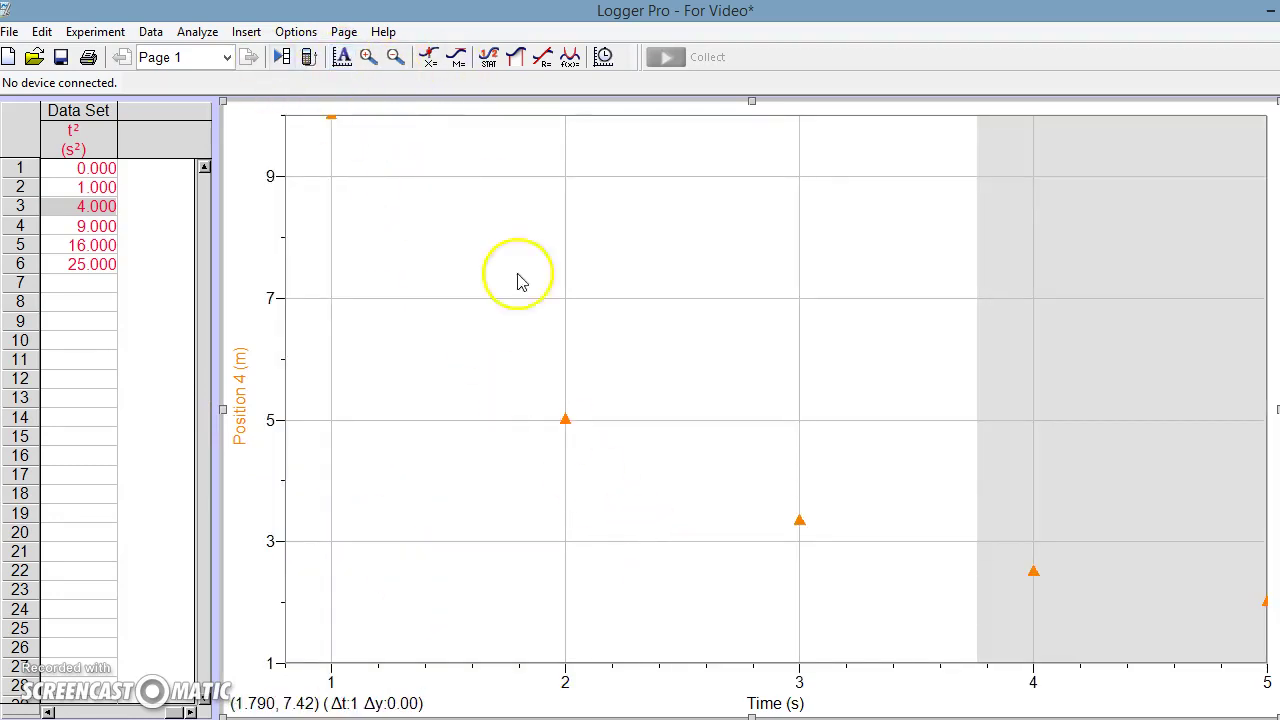
click(781, 439)
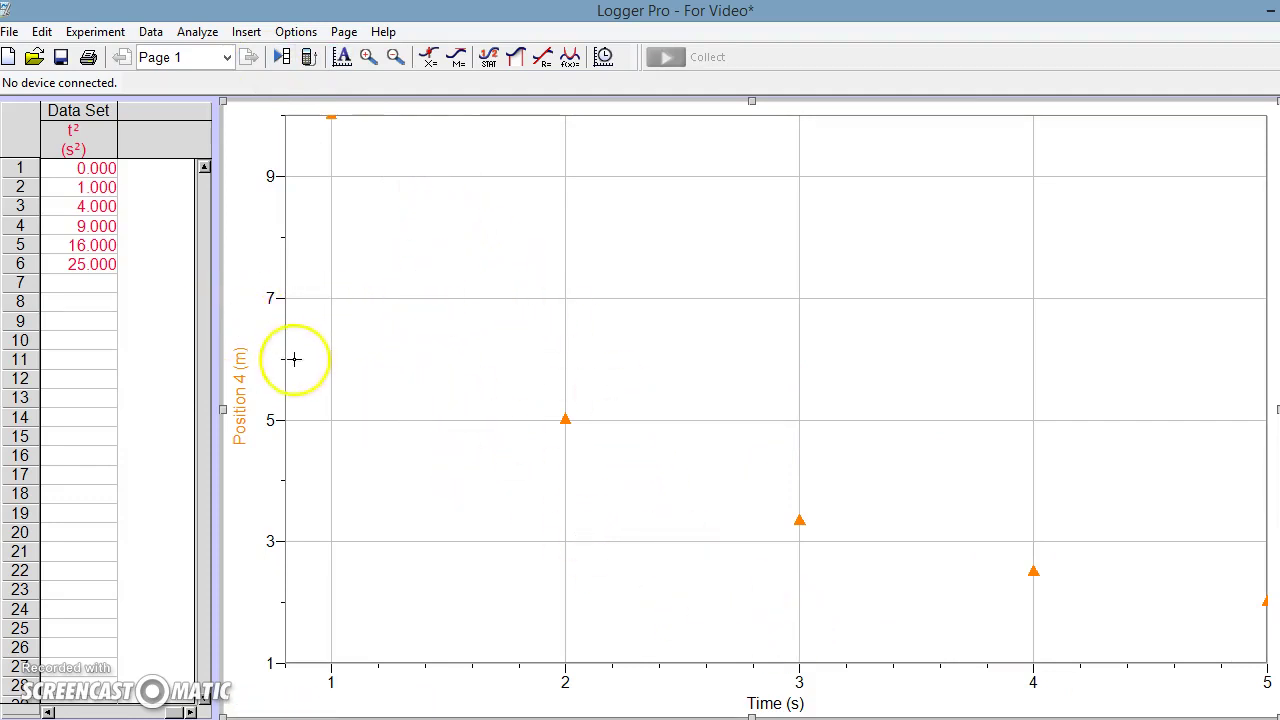
Step: Fit an A/t curve to Position 4 vs Time (A = 9.999) and move its info box off the curve
click(205, 30)
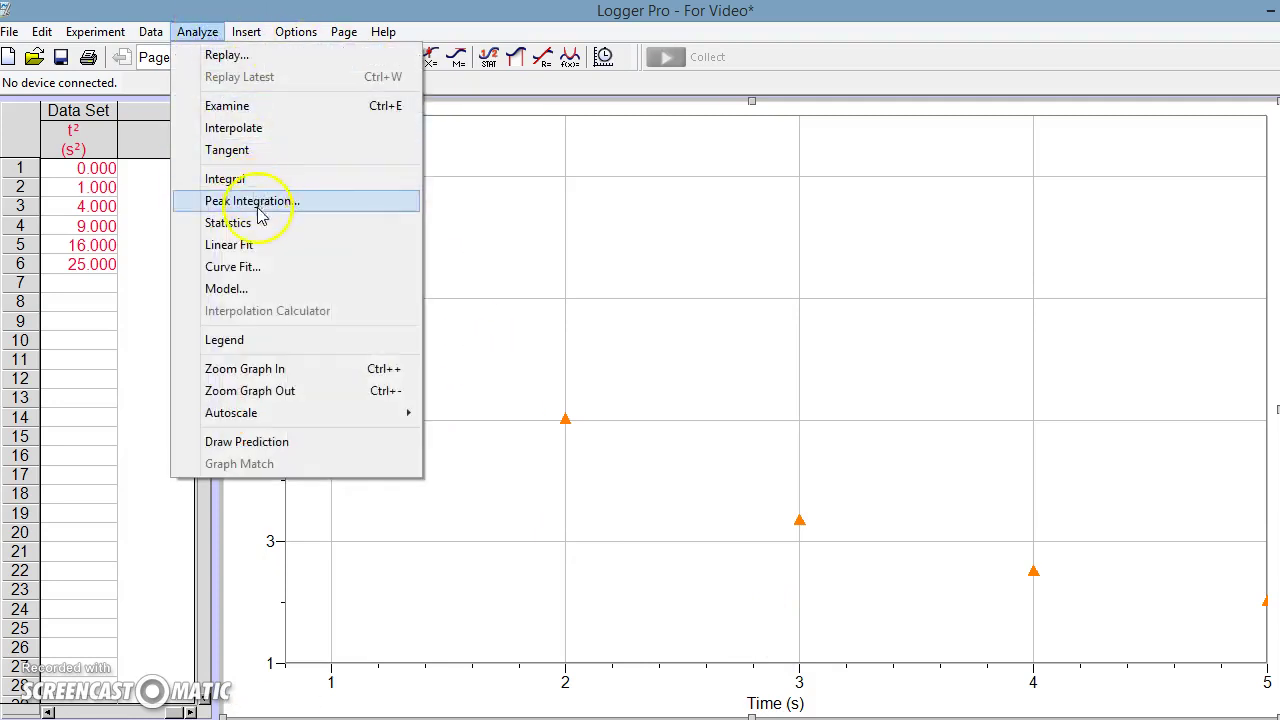
click(200, 272)
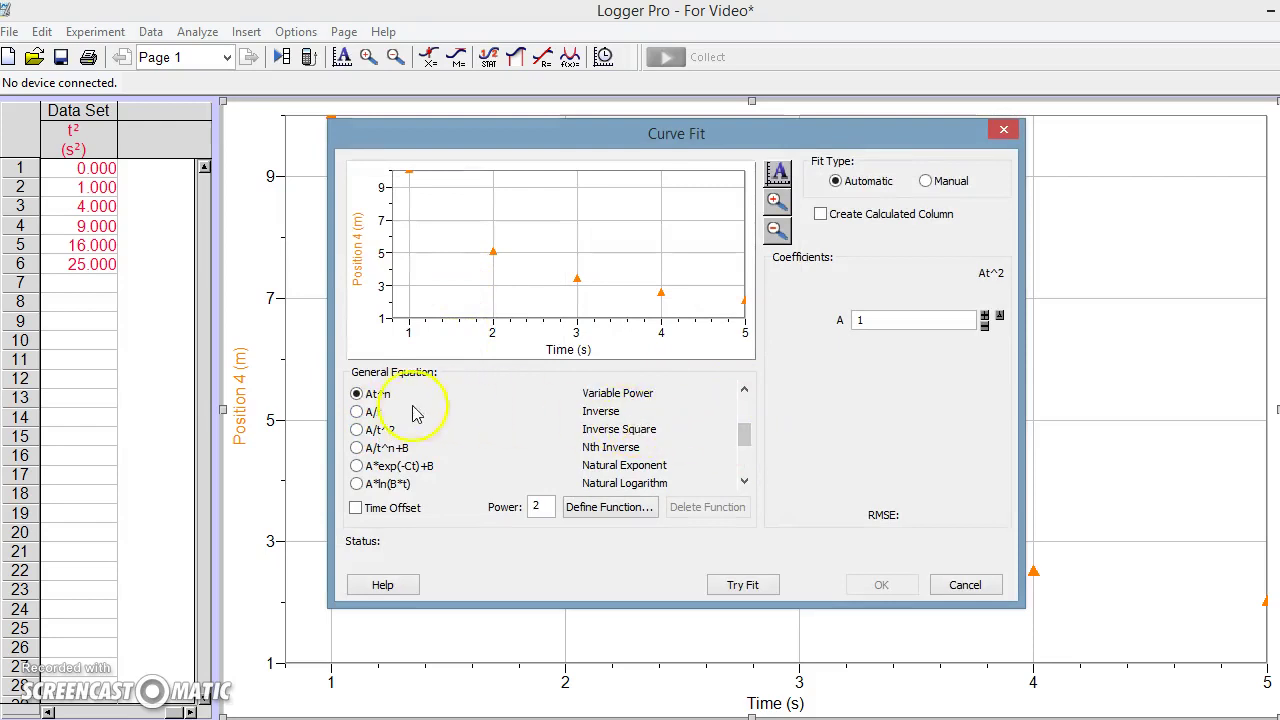
click(357, 411)
click(744, 585)
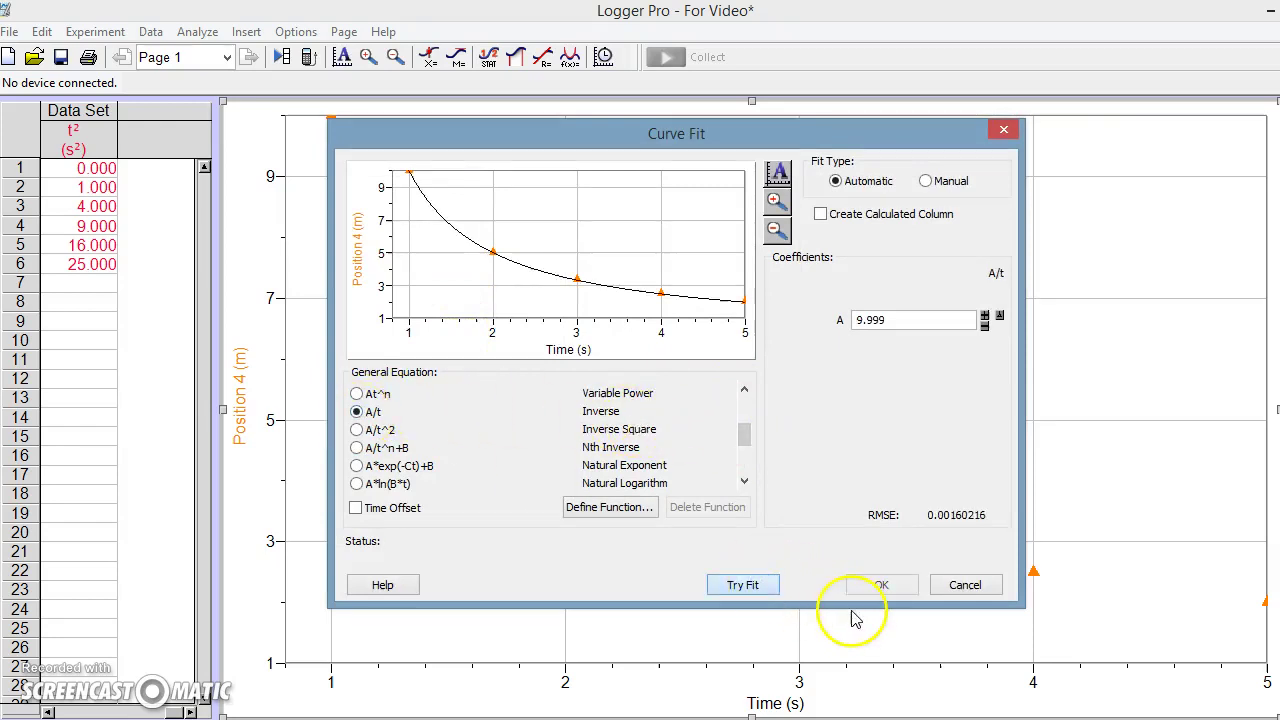
click(877, 585)
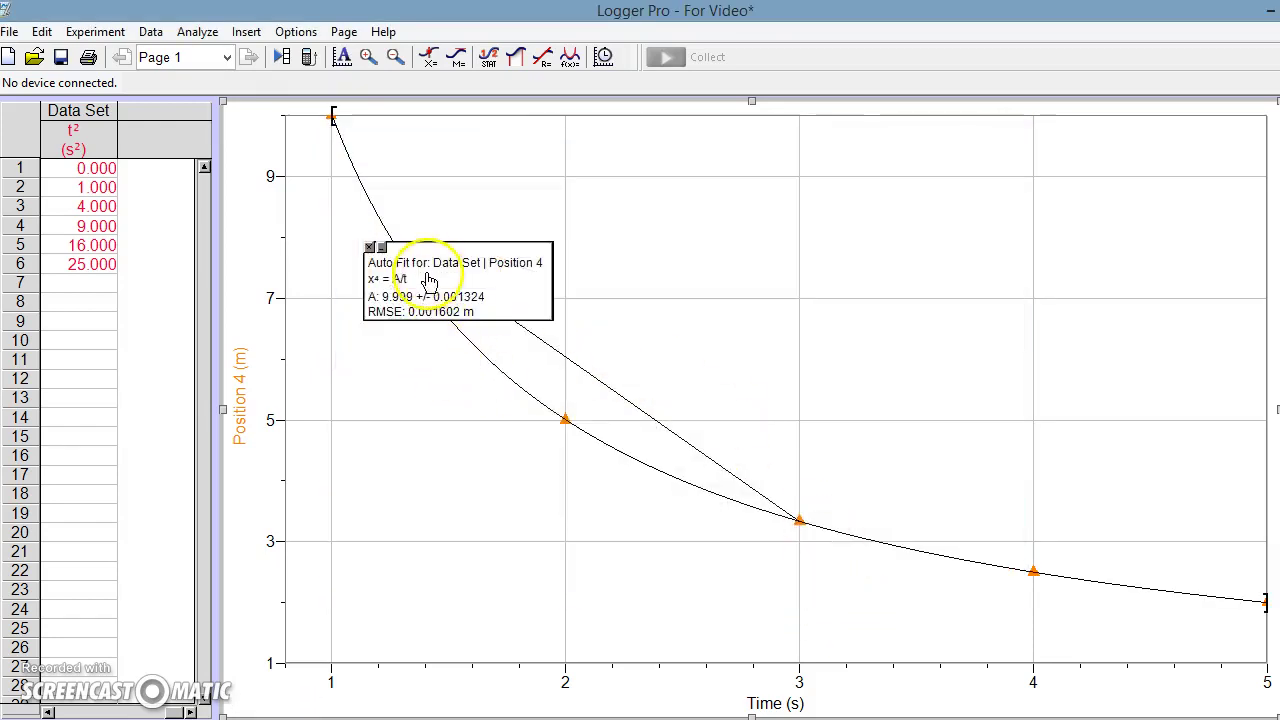
drag(420, 277, 772, 230)
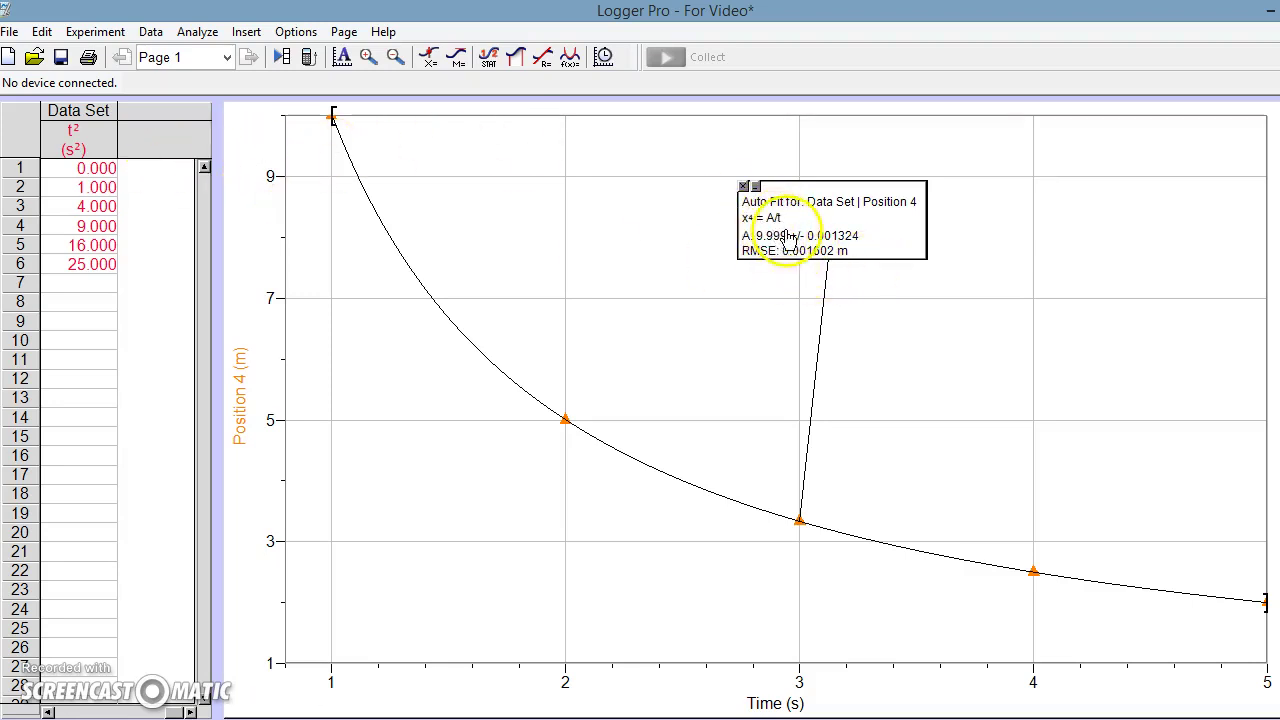
click(151, 31)
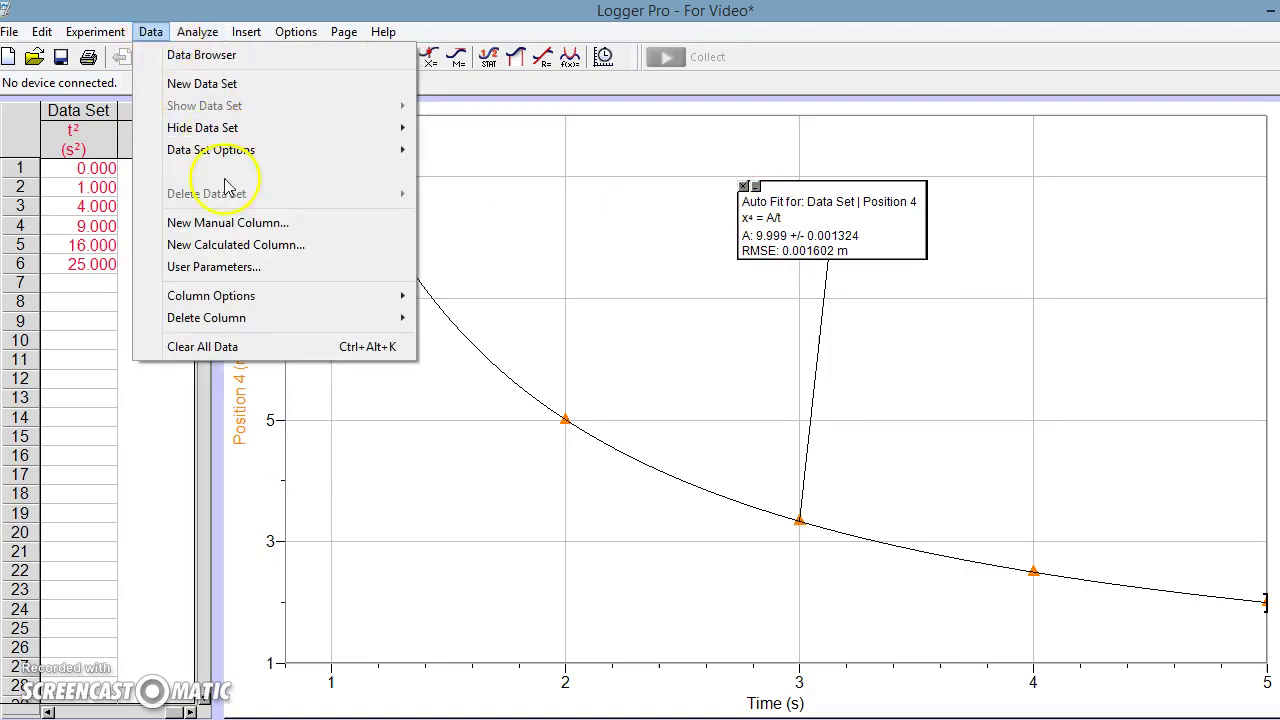
Step: Create calculated column Time^-1, short name 1/t, units 1/s, with expression 1/"Time"
click(245, 245)
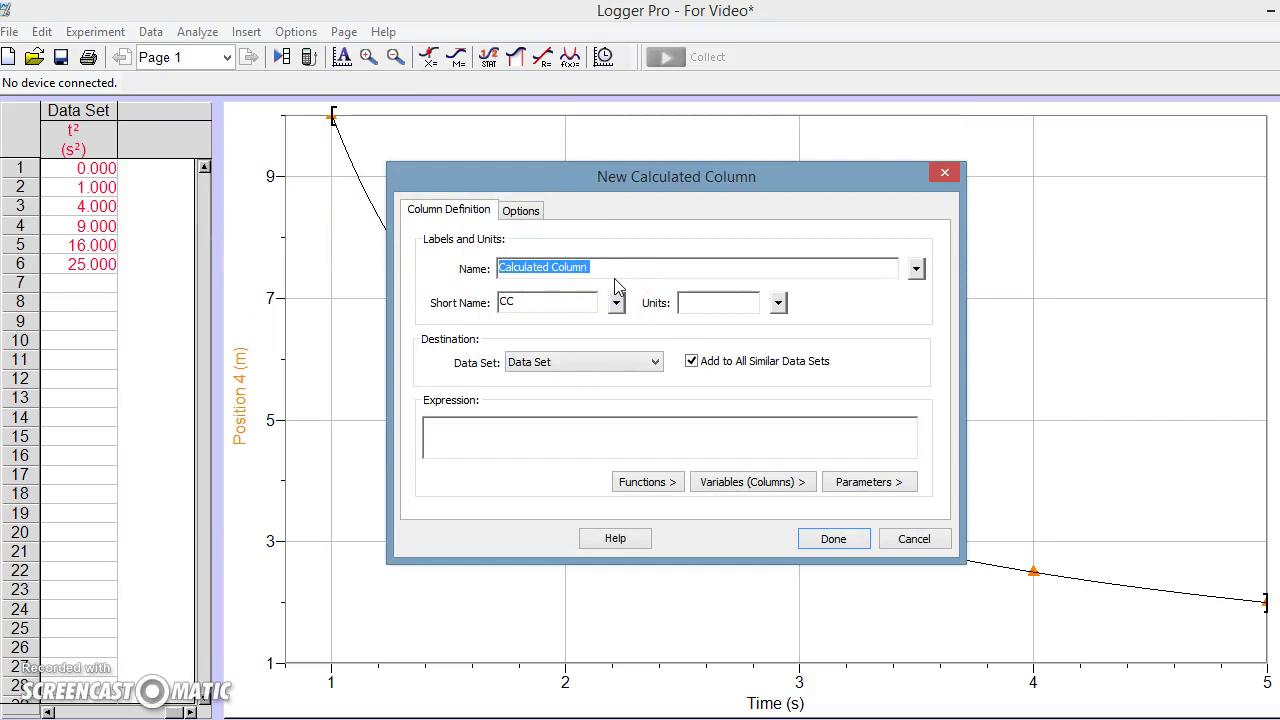
text(1)
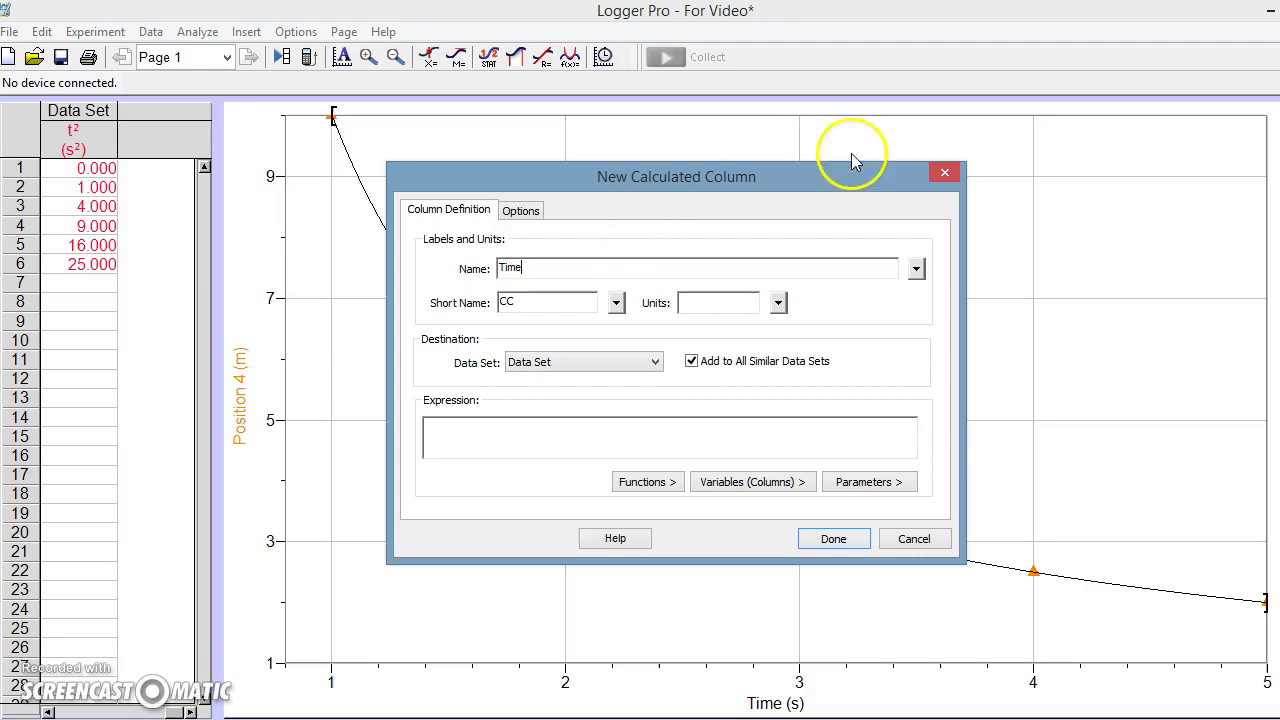
click(917, 269)
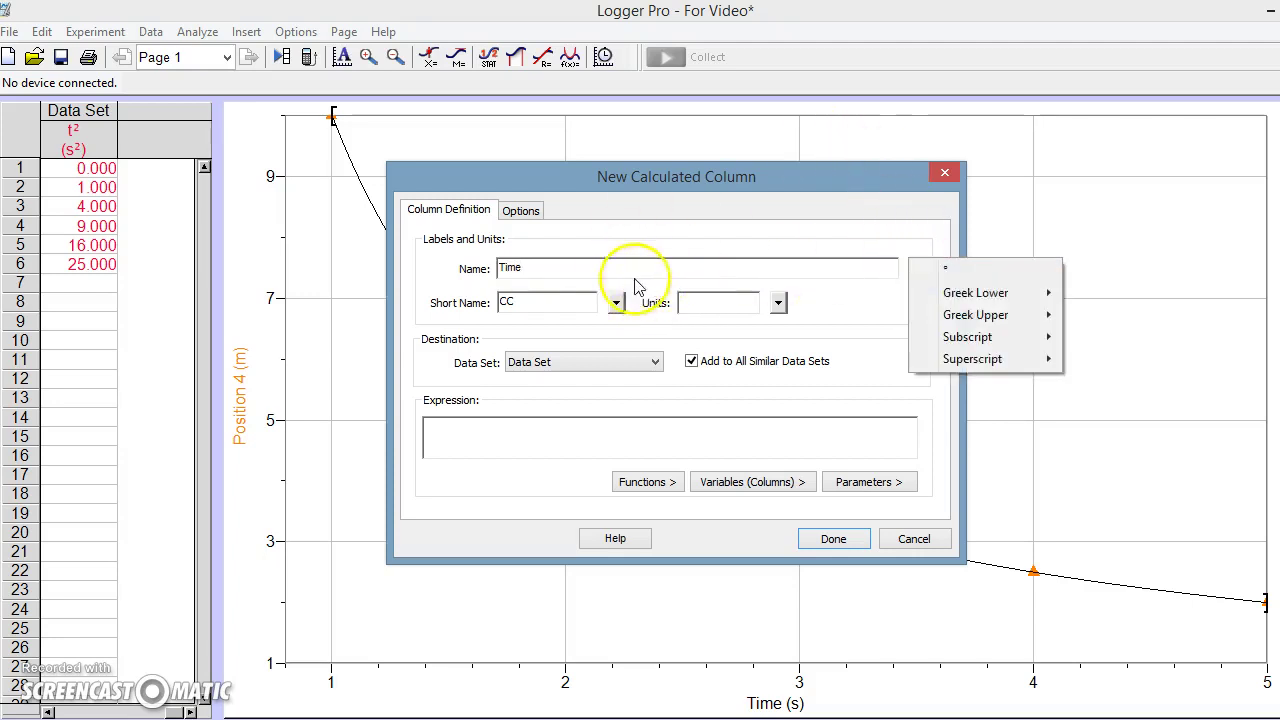
click(570, 272)
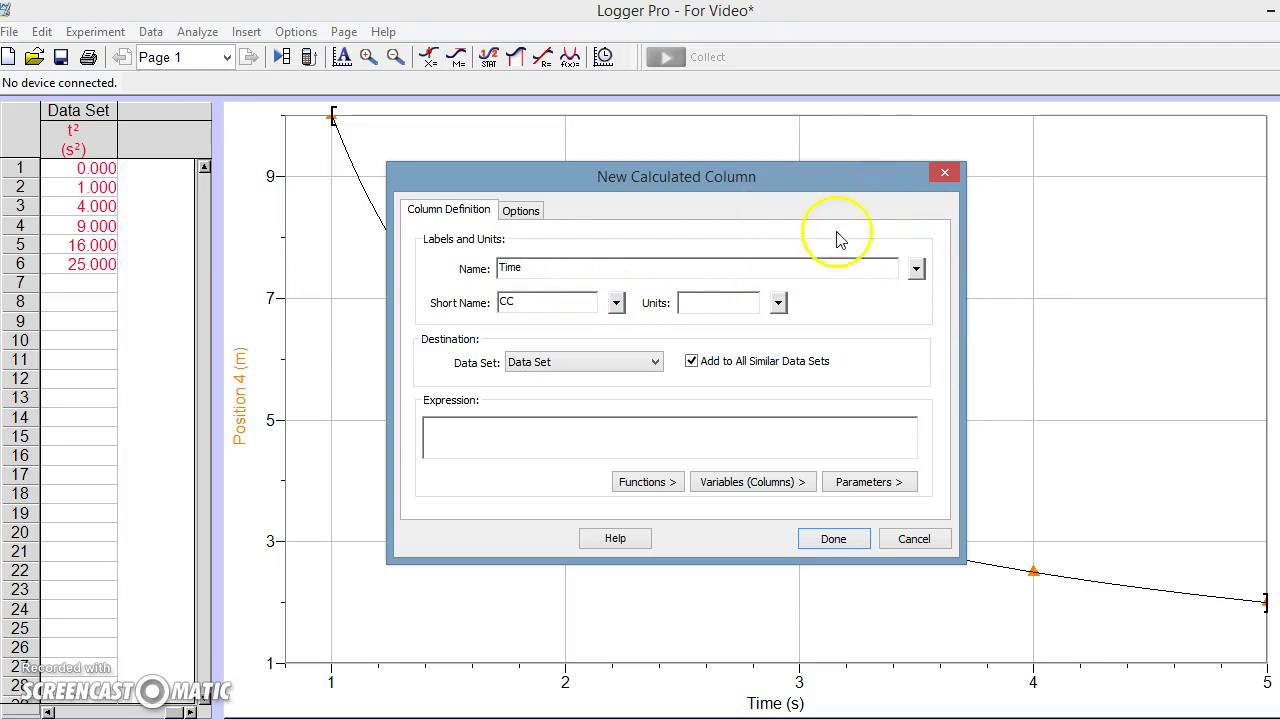
drag(543, 271, 500, 285)
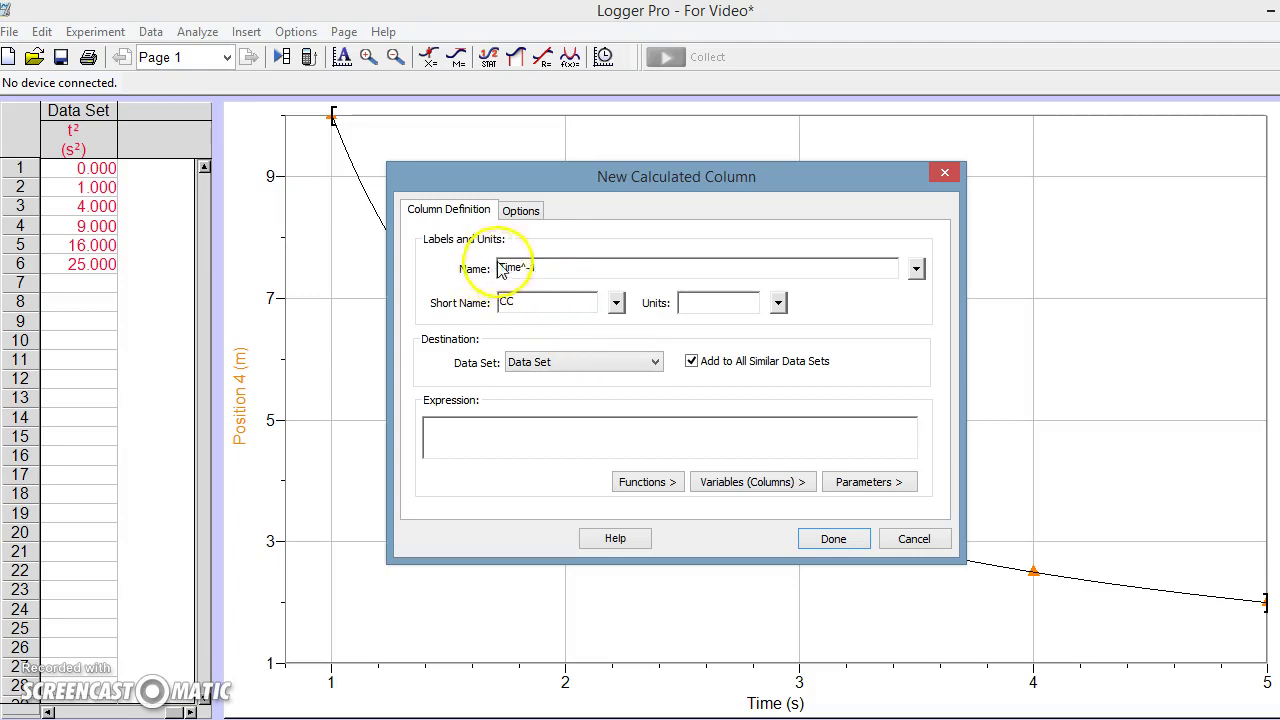
drag(534, 298, 470, 310)
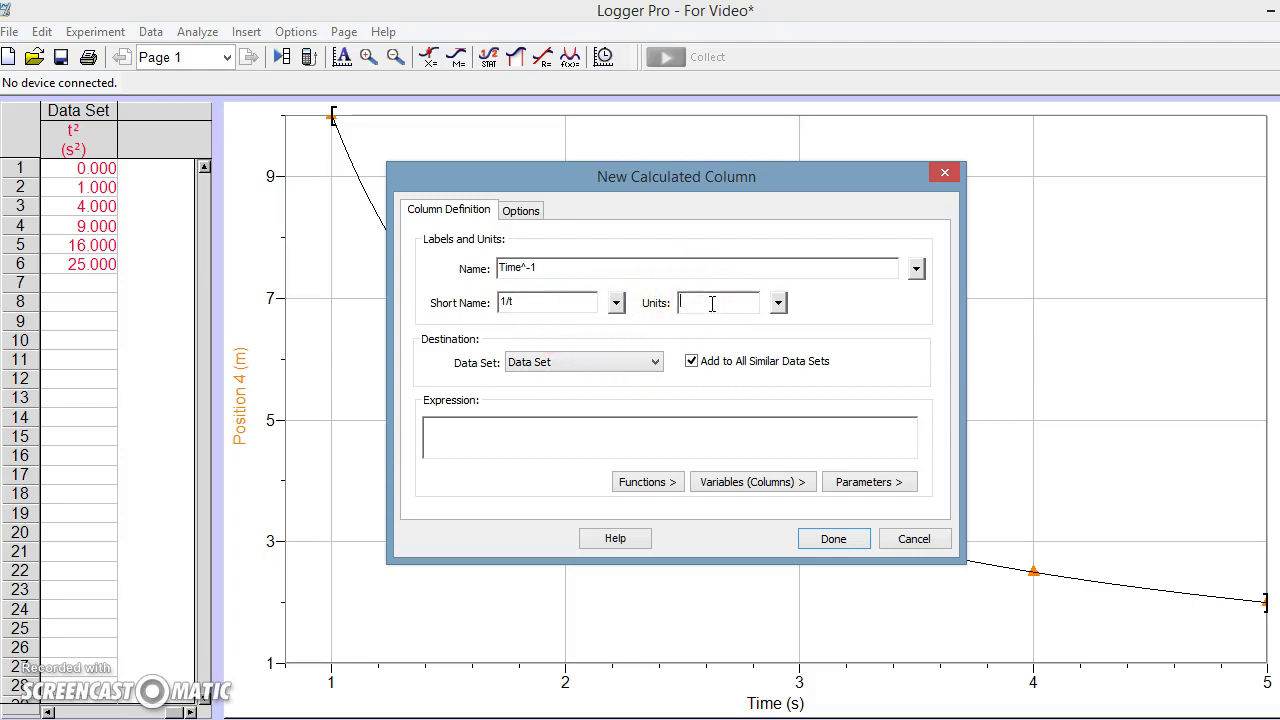
click(722, 303)
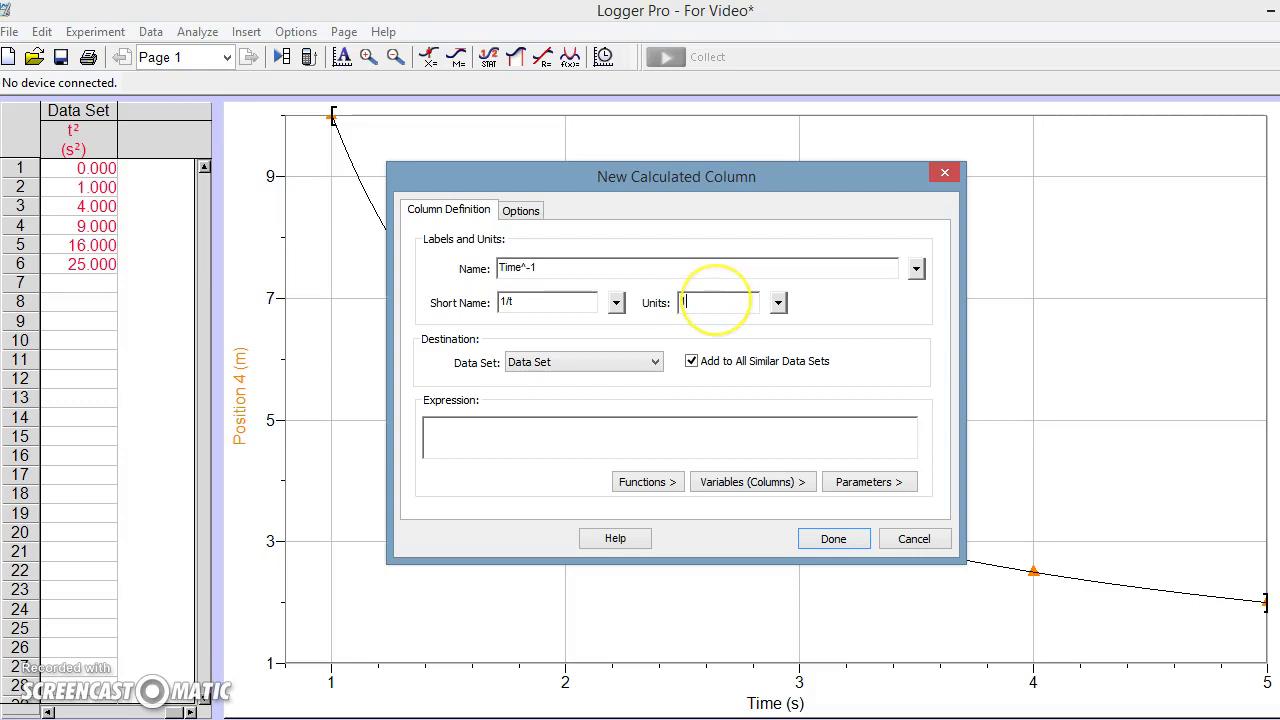
click(713, 301)
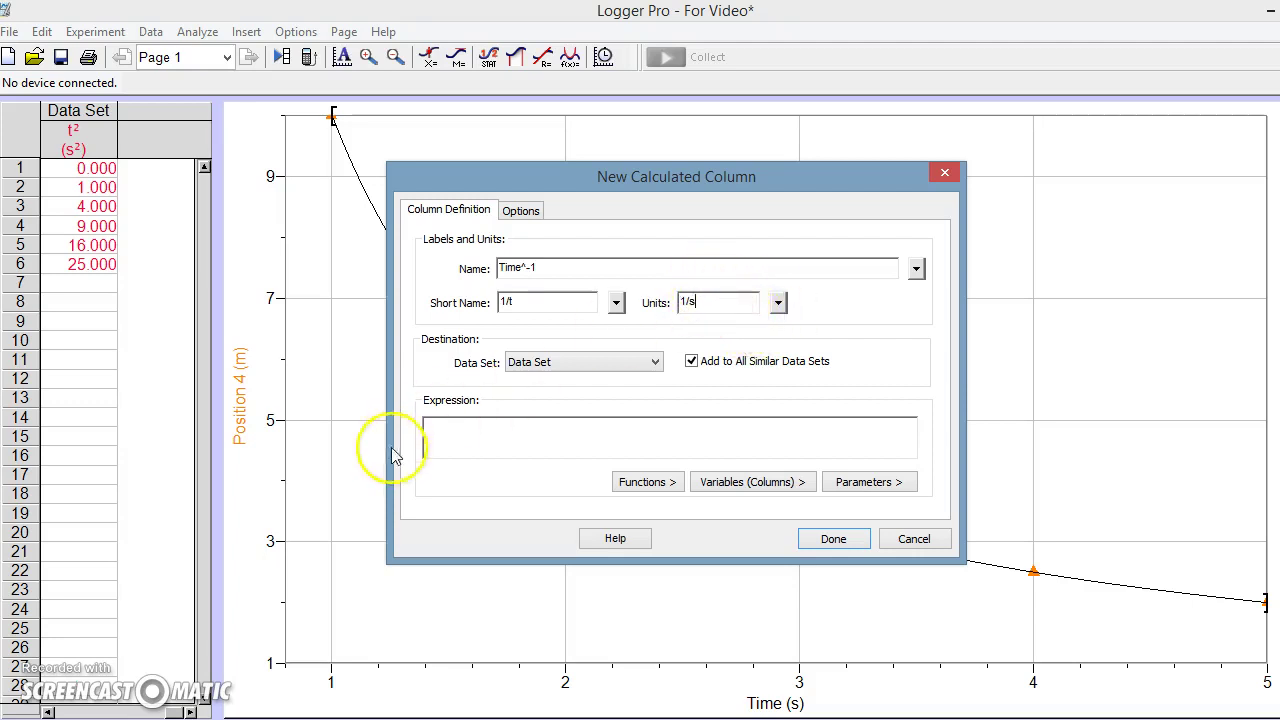
click(463, 430)
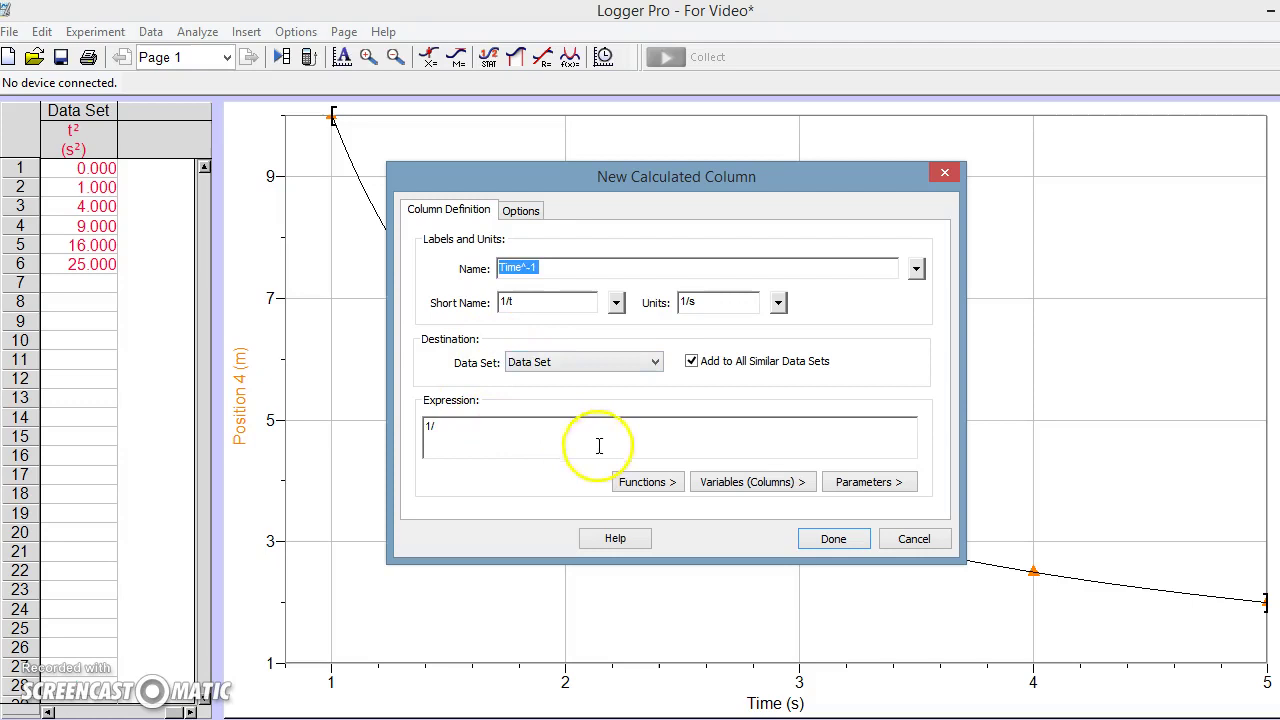
click(714, 482)
click(727, 486)
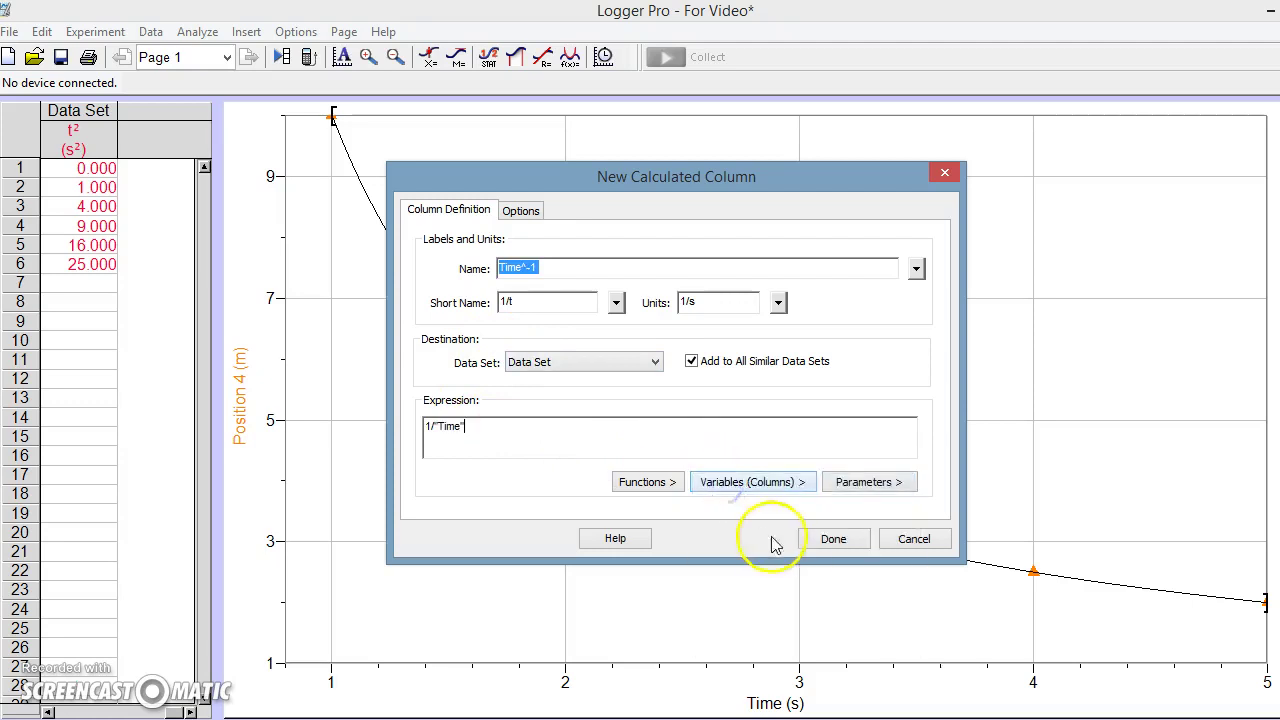
click(831, 537)
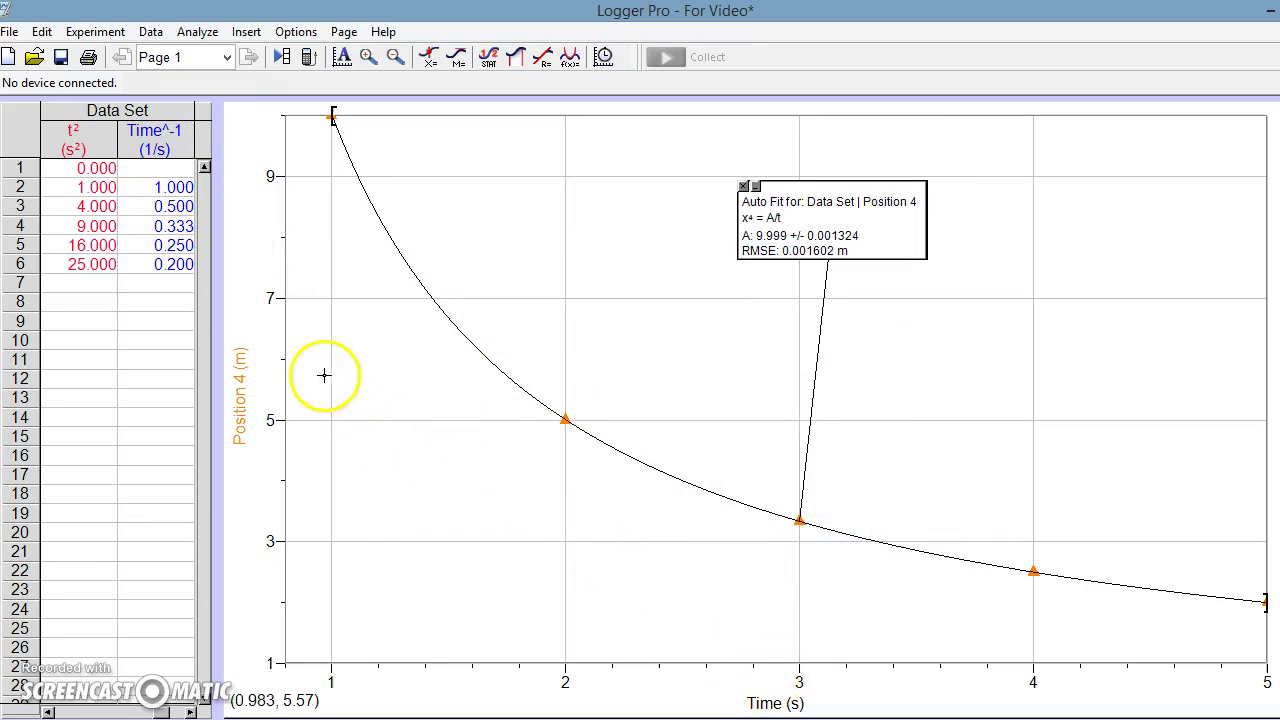
Step: Remove the A/t fit, put Time^-1 on the x-axis, and autoscale the graph
click(743, 186)
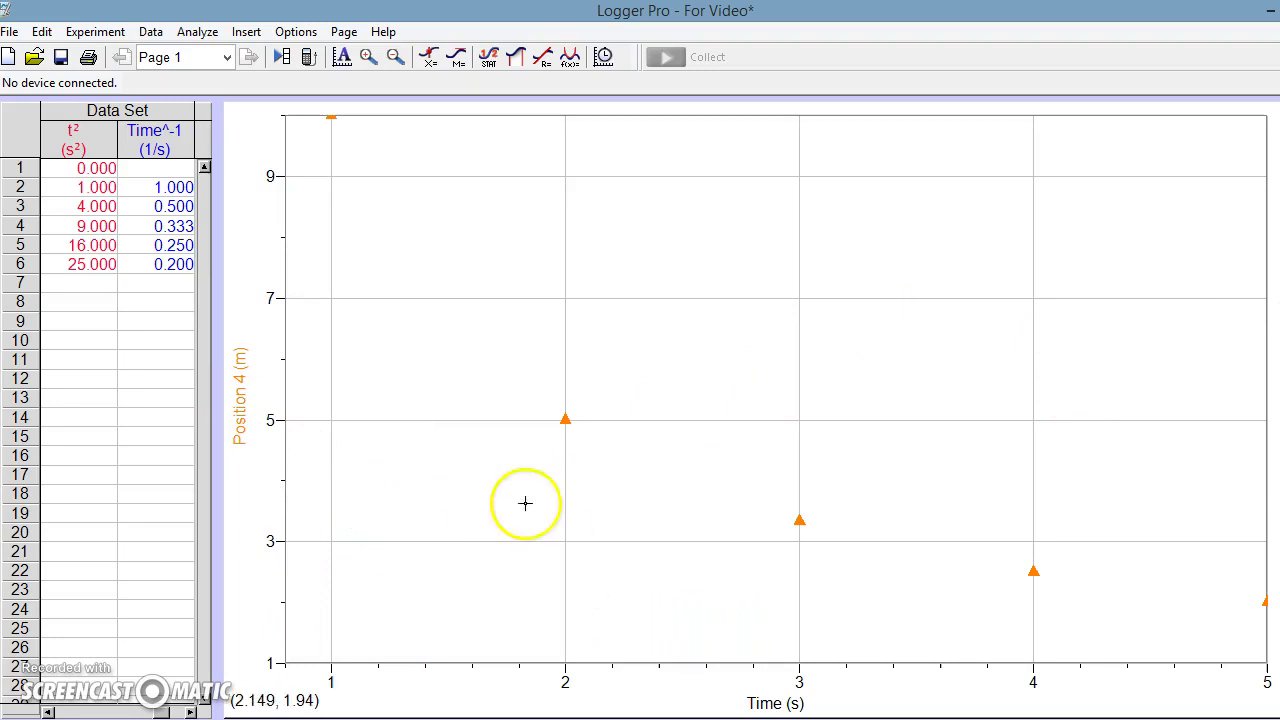
click(766, 705)
click(819, 671)
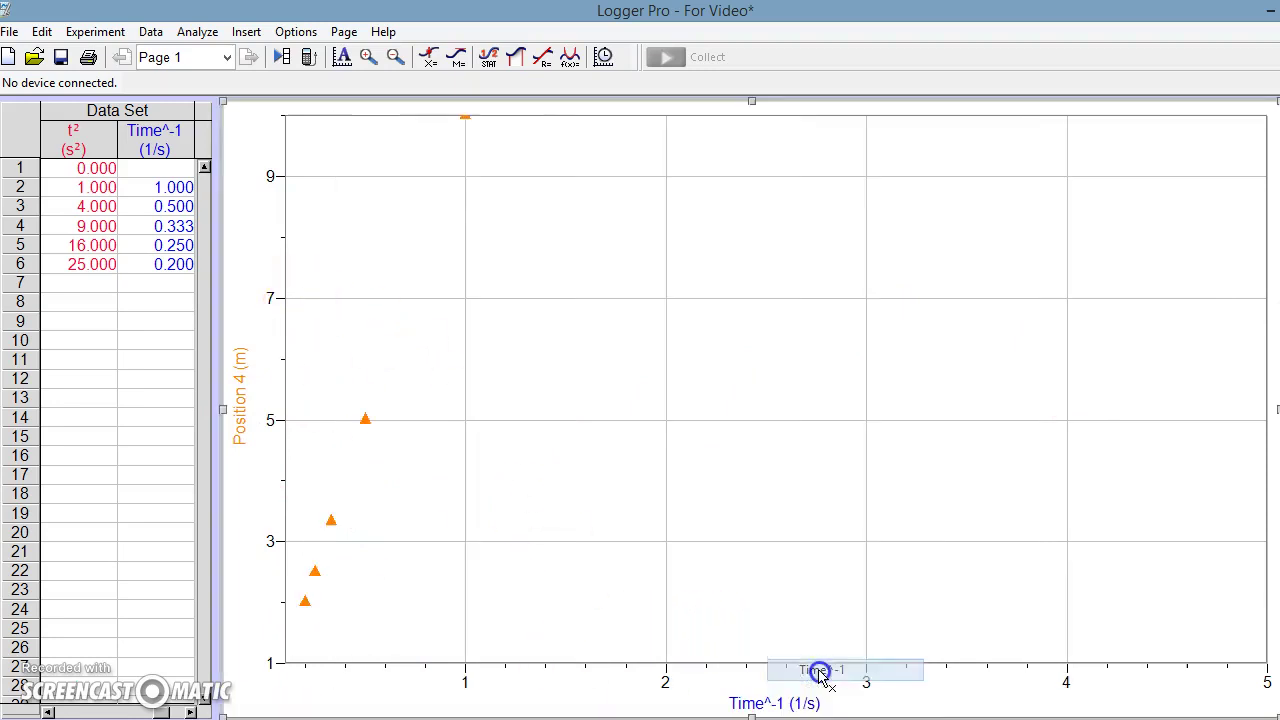
click(344, 58)
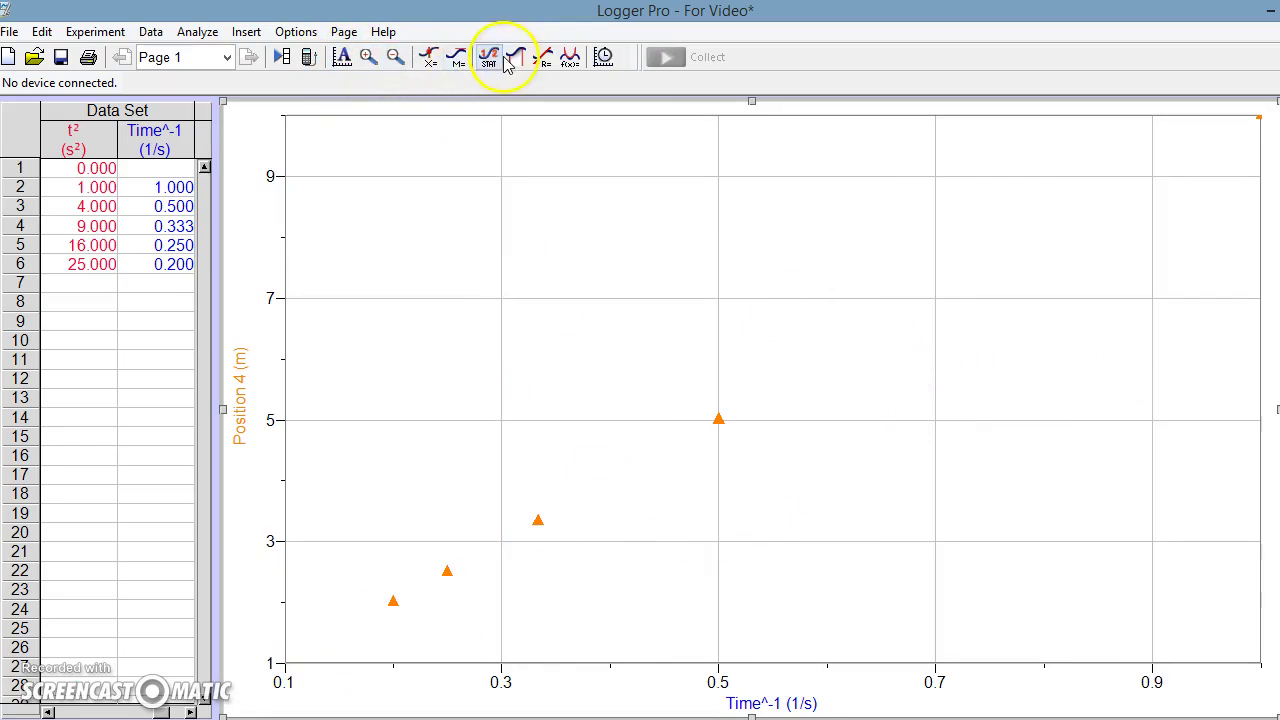
Step: Add a linear fit to Position 4 vs Time^-1 (slope 10.00, correlation 1.000), info box at lower right
click(541, 62)
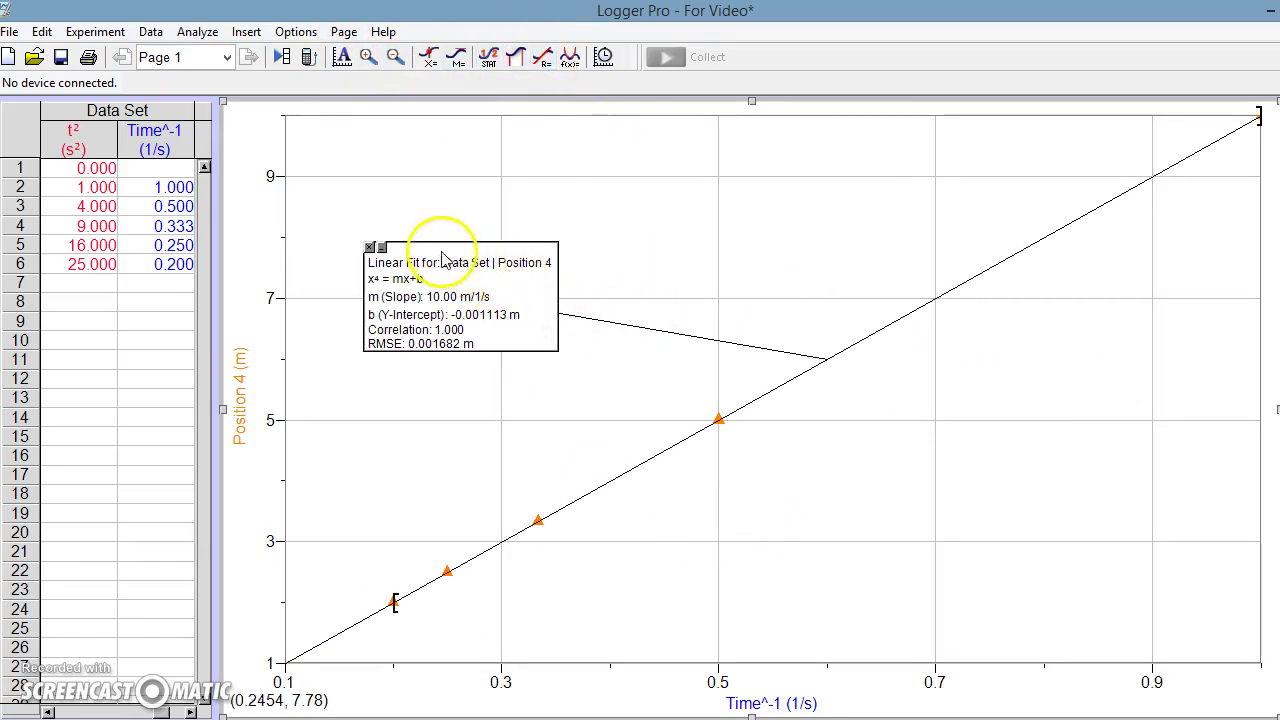
drag(441, 252, 627, 344)
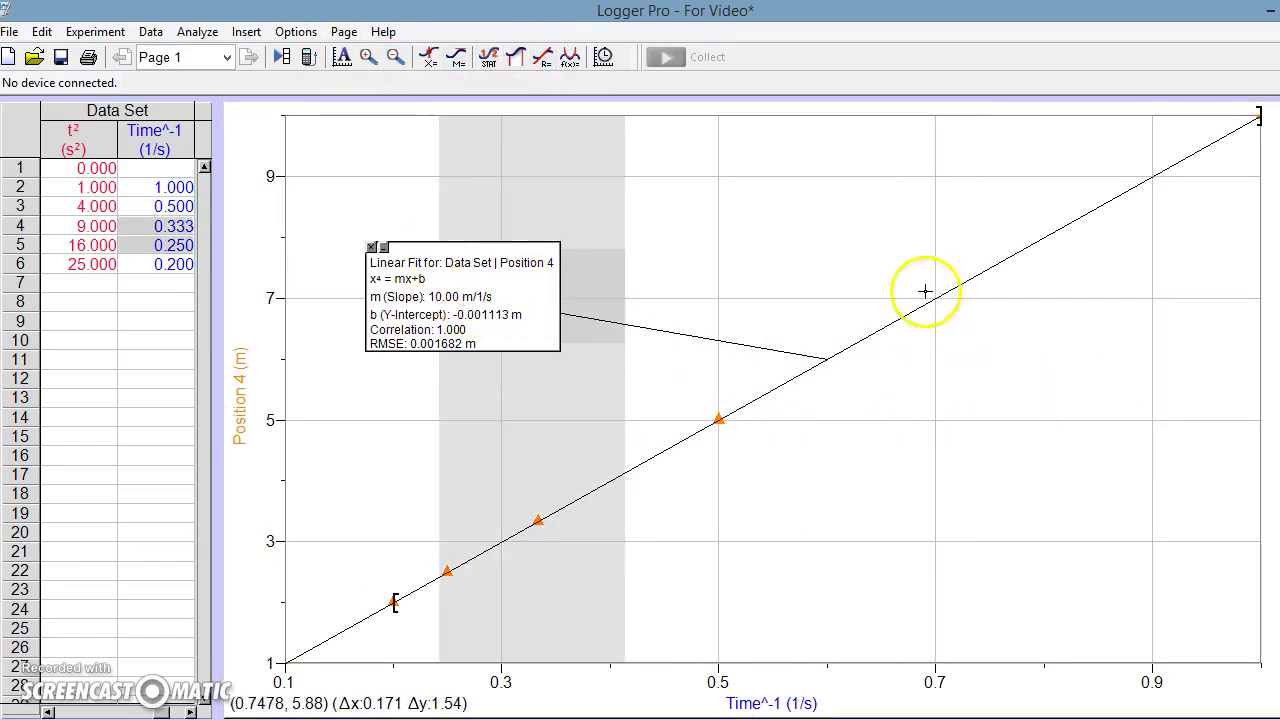
click(603, 277)
drag(417, 260, 981, 386)
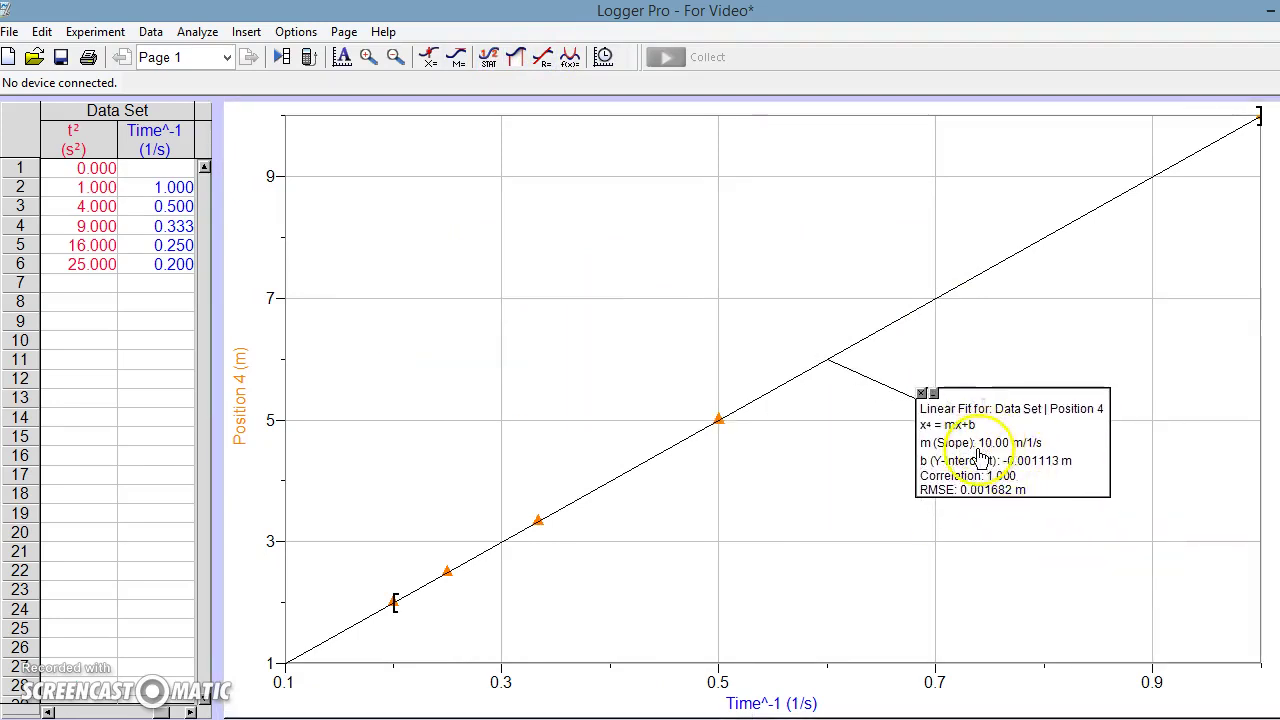